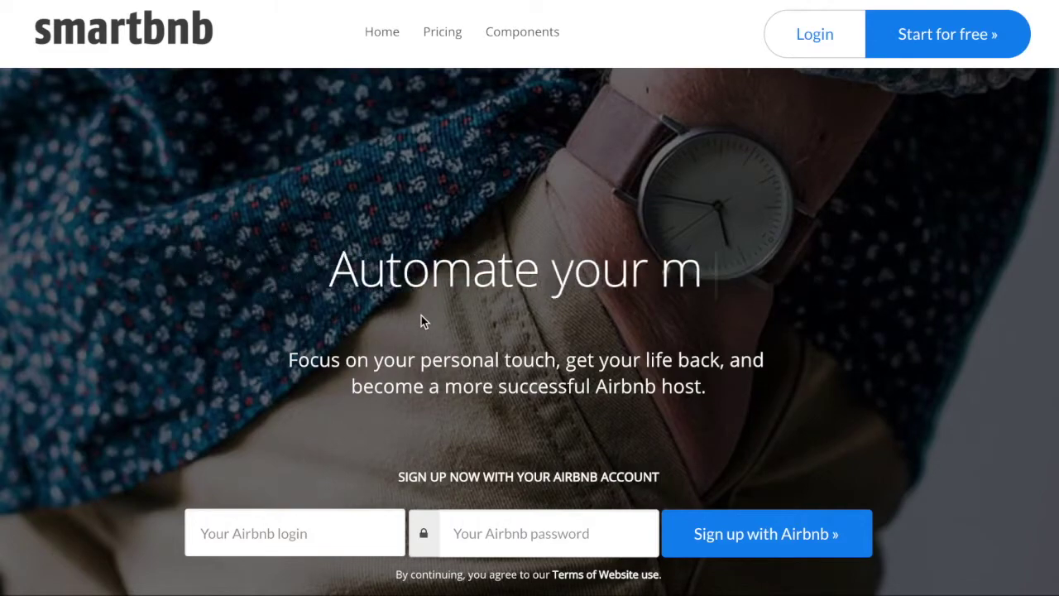
Step: Look over the smartbnb home page and the rules for Events in the messaging Command Center
{"action": "scroll", "coordinate": [421, 321], "scroll_direction": "down", "scroll_amount": 1}
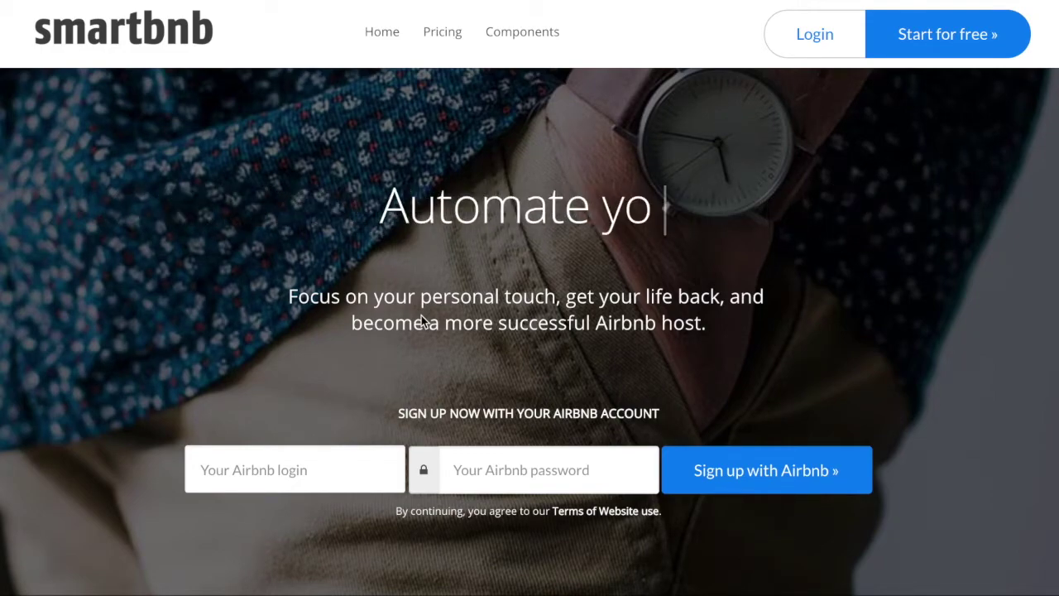
{"action": "scroll", "coordinate": [421, 317], "scroll_direction": "up", "scroll_amount": 1}
{"action": "scroll", "coordinate": [421, 320], "scroll_direction": "down", "scroll_amount": 5}
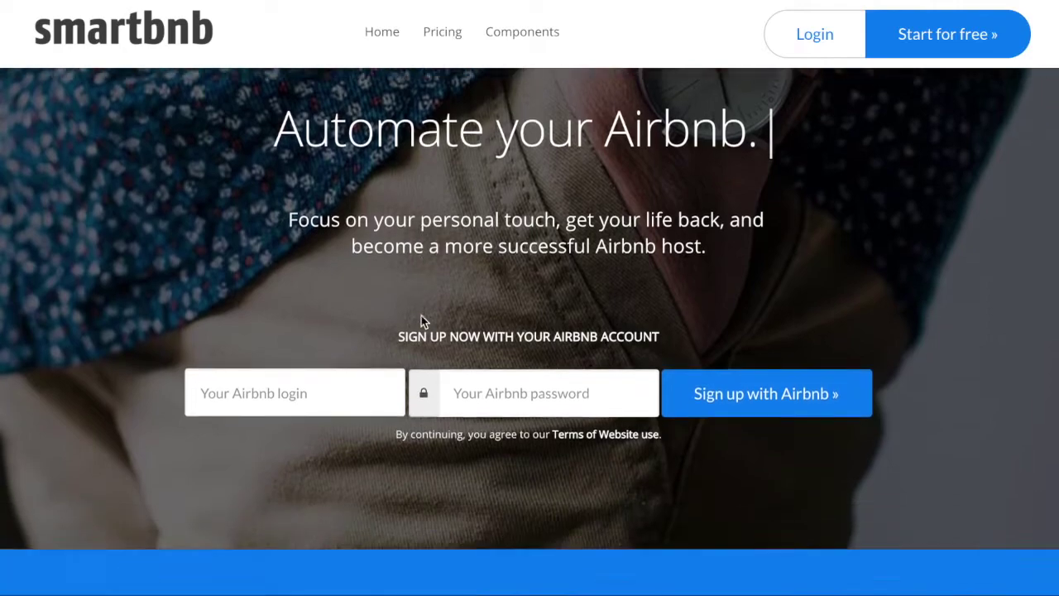
{"action": "scroll", "coordinate": [421, 315], "scroll_direction": "up", "scroll_amount": 5}
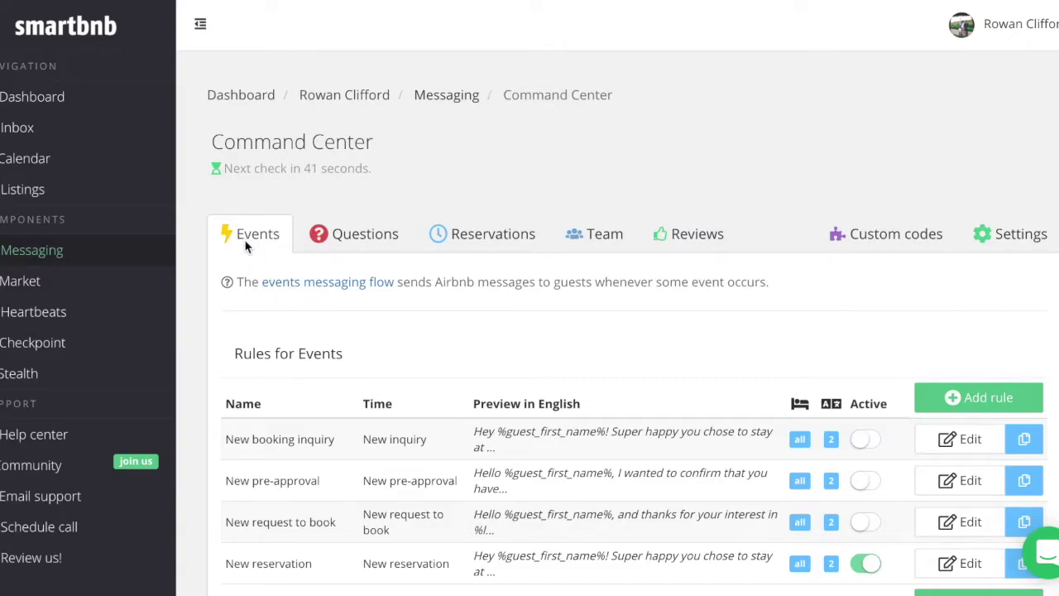
{"action": "scroll", "coordinate": [244, 245], "scroll_direction": "down", "scroll_amount": 2}
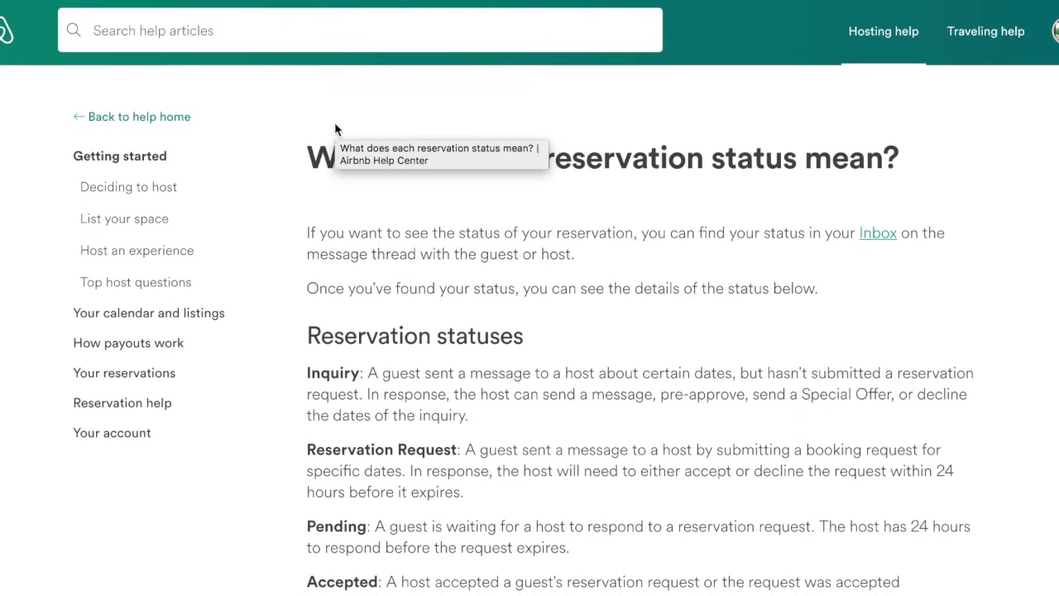
Step: Read the reservation status definitions in the Airbnb Help Center article "What does each reservation status mean?"
{"action": "scroll", "coordinate": [335, 128], "scroll_direction": "down", "scroll_amount": 3}
{"action": "scroll", "coordinate": [306, 298], "scroll_direction": "up", "scroll_amount": 3}
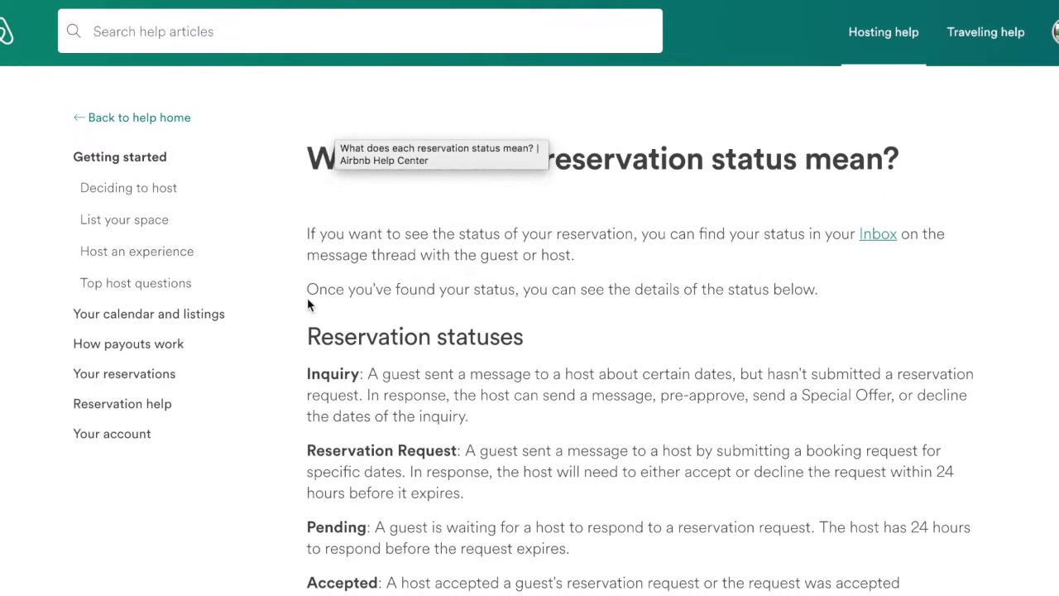
{"action": "scroll", "coordinate": [314, 412], "scroll_direction": "down", "scroll_amount": 5}
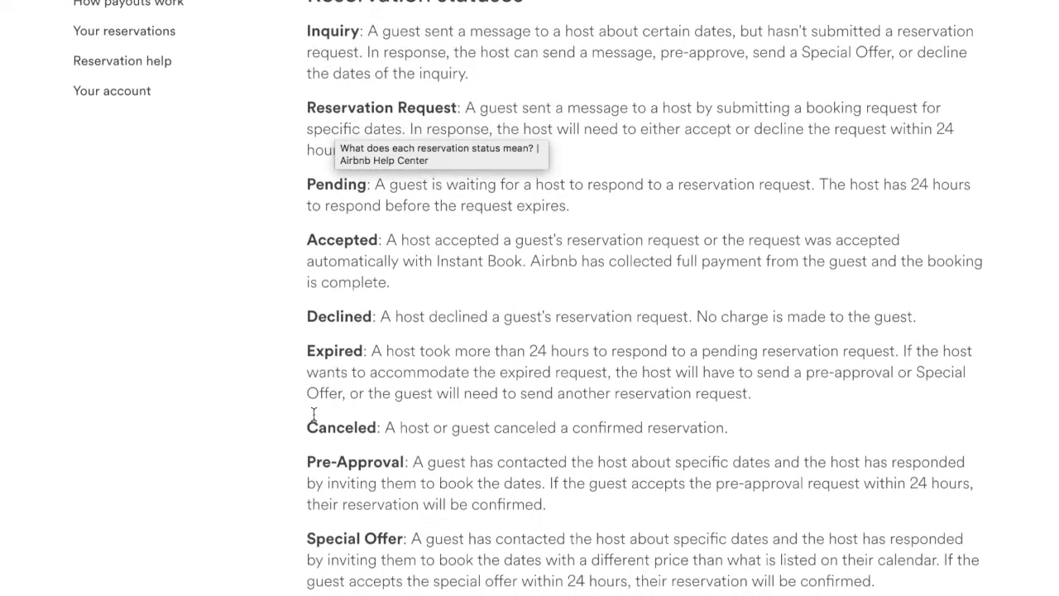
{"action": "scroll", "coordinate": [314, 413], "scroll_direction": "down", "scroll_amount": 5}
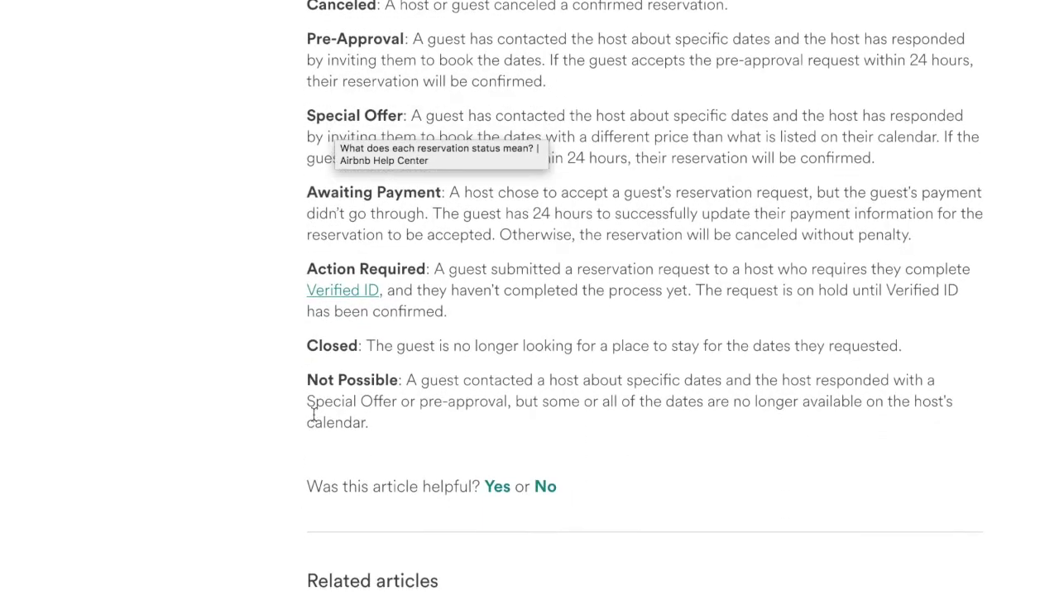
{"action": "scroll", "coordinate": [314, 412], "scroll_direction": "up", "scroll_amount": 2}
{"action": "scroll", "coordinate": [314, 413], "scroll_direction": "up", "scroll_amount": 9}
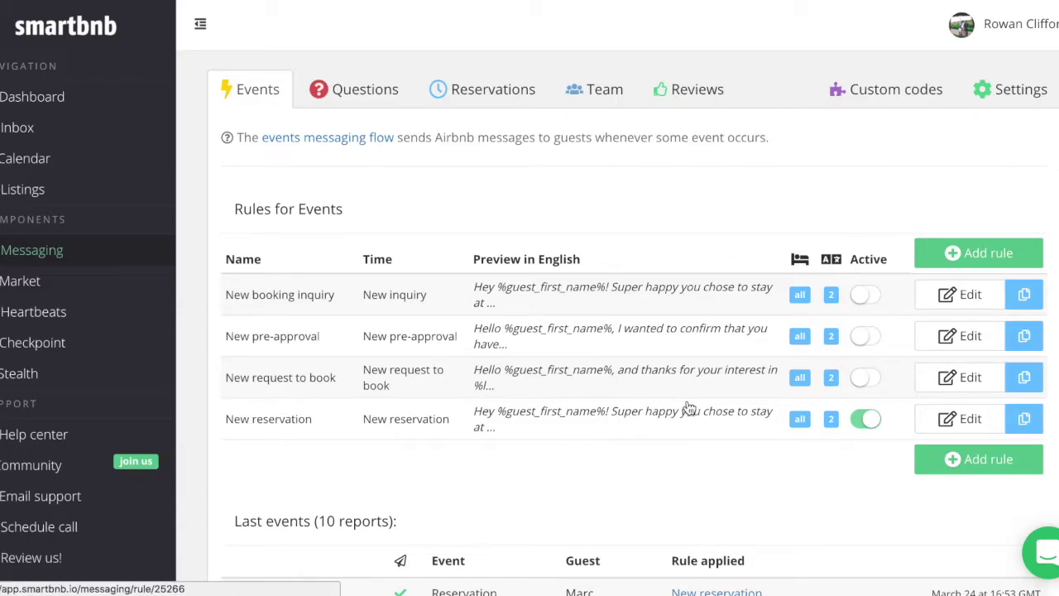
Step: Open the active New reservation event rule in smartbnb's rule editor and look over its English template and language options
{"action": "left_click_drag", "start_coordinate": [947, 424], "coordinate": [929, 421]}
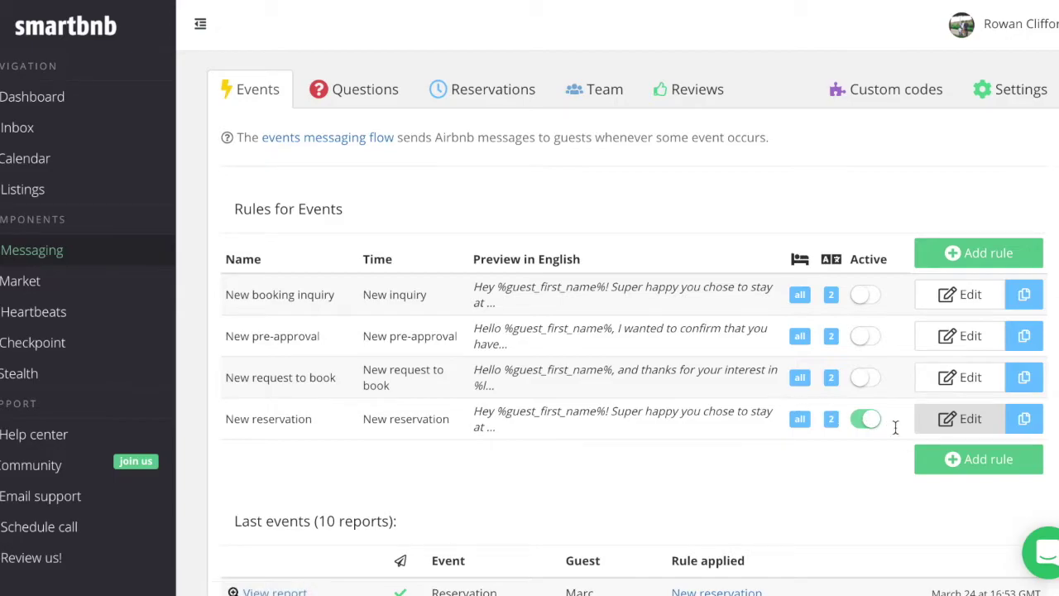
{"action": "left_click", "coordinate": [979, 422]}
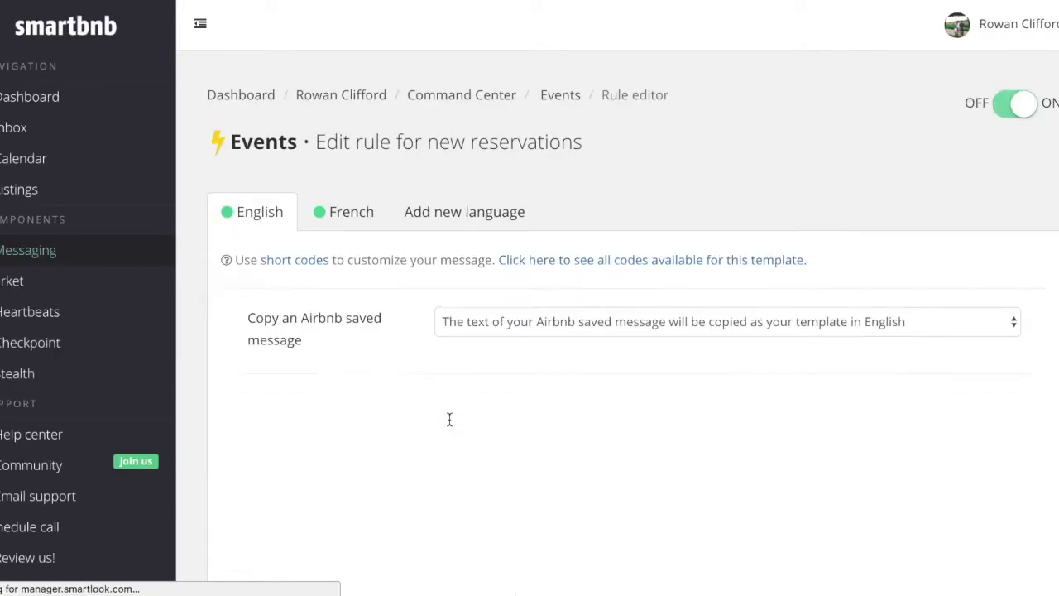
{"action": "scroll", "coordinate": [449, 419], "scroll_direction": "down", "scroll_amount": 2}
{"action": "scroll", "coordinate": [449, 420], "scroll_direction": "down", "scroll_amount": 2}
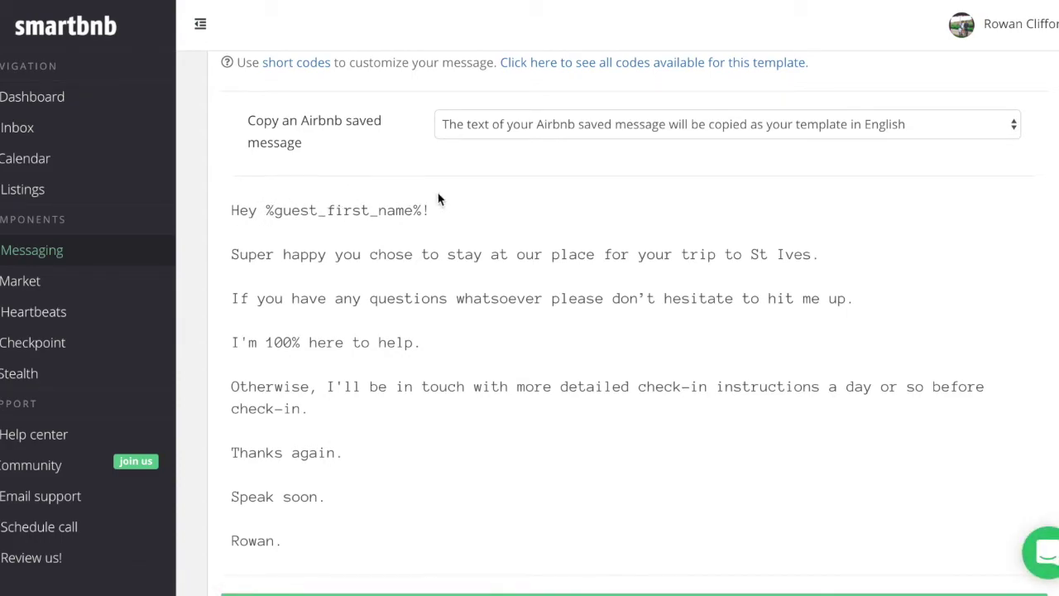
{"action": "scroll", "coordinate": [541, 229], "scroll_direction": "up", "scroll_amount": 3}
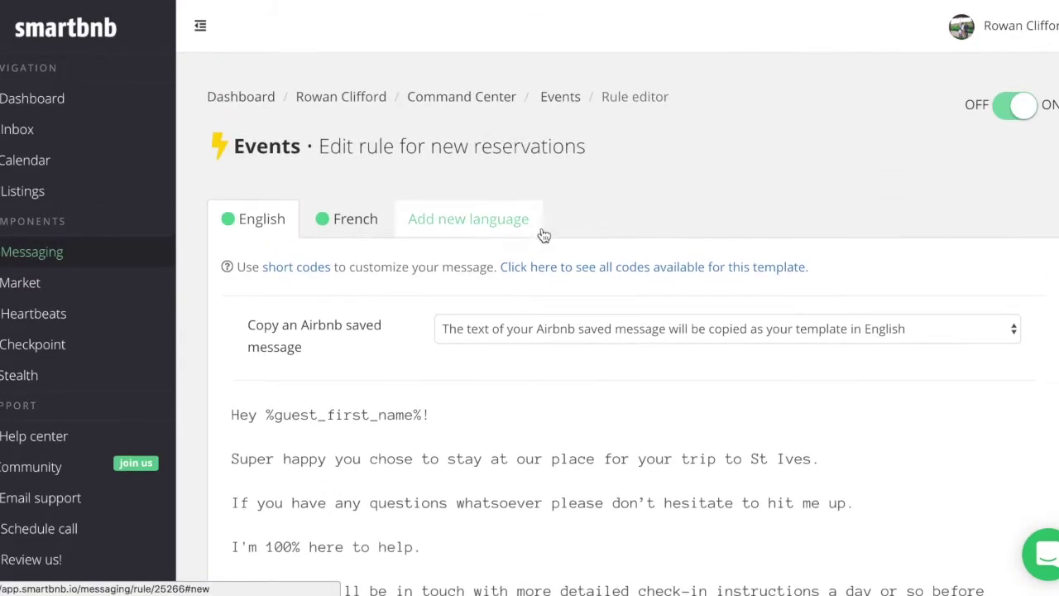
{"action": "scroll", "coordinate": [713, 246], "scroll_direction": "down", "scroll_amount": 3}
{"action": "scroll", "coordinate": [713, 245], "scroll_direction": "up", "scroll_amount": 3}
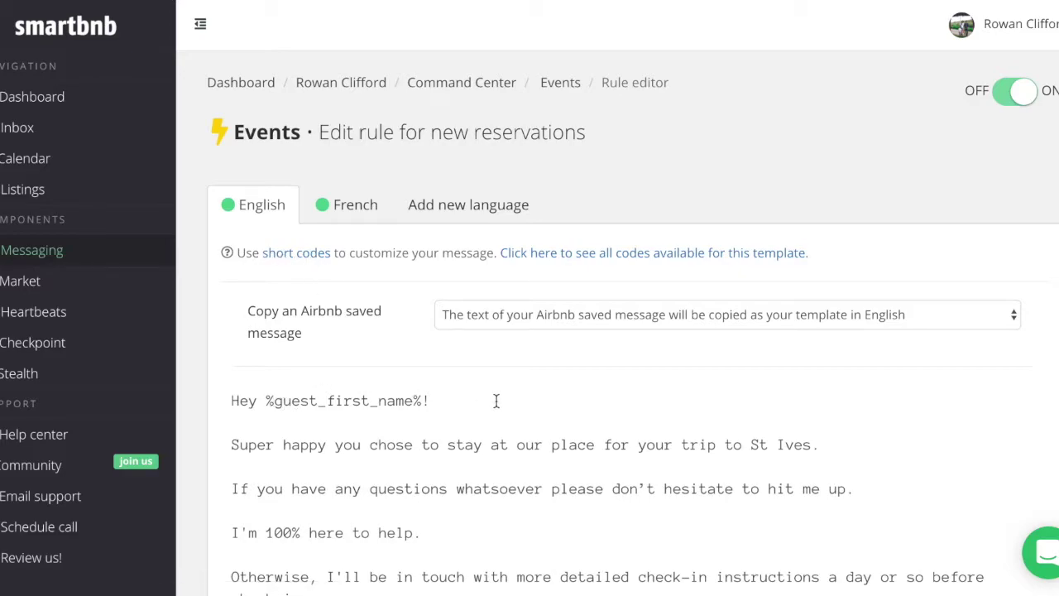
Step: Read through the rule's English message to guests, continuing to the template simulation and additional settings sections
{"action": "scroll", "coordinate": [496, 400], "scroll_direction": "down", "scroll_amount": 1}
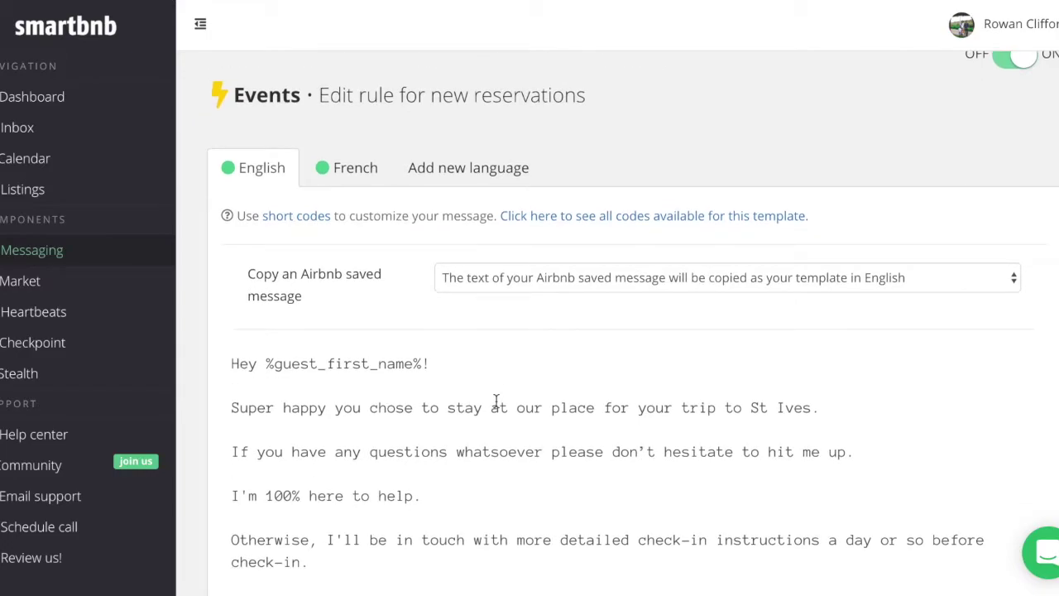
{"action": "scroll", "coordinate": [496, 401], "scroll_direction": "down", "scroll_amount": 1}
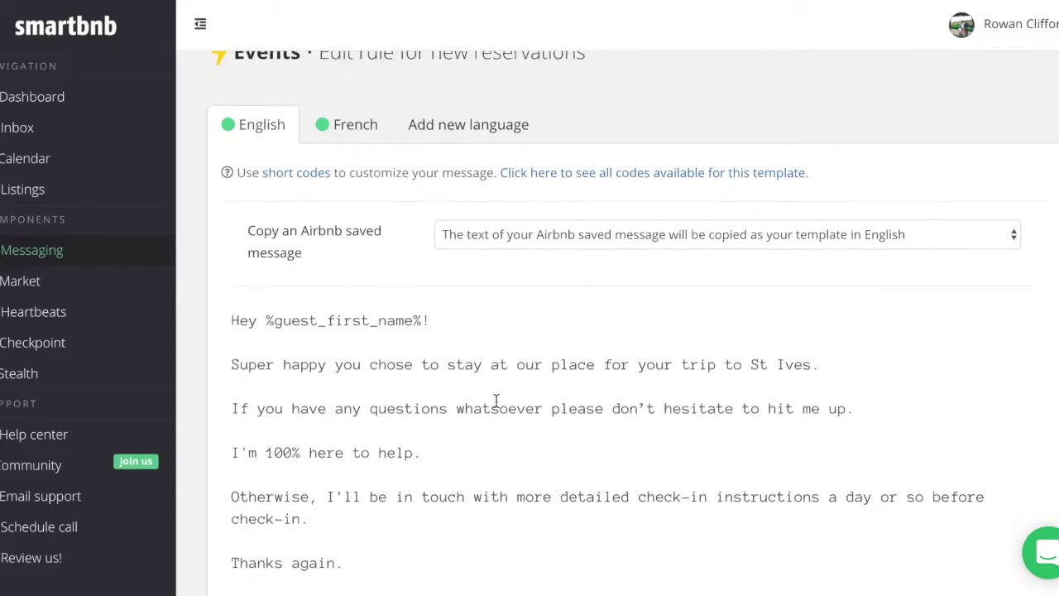
{"action": "scroll", "coordinate": [497, 401], "scroll_direction": "down", "scroll_amount": 1}
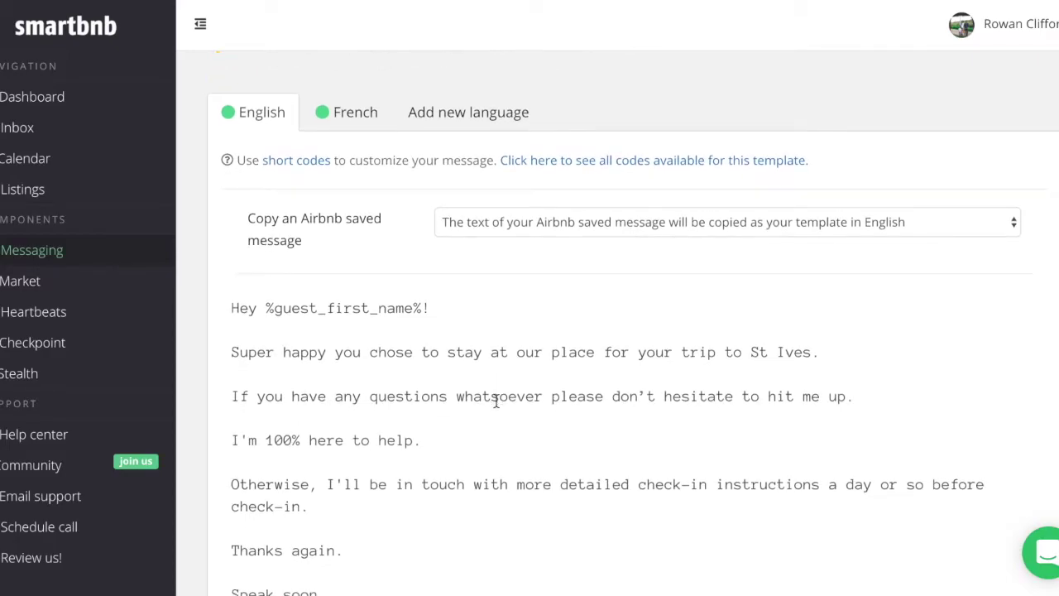
{"action": "scroll", "coordinate": [496, 401], "scroll_direction": "down", "scroll_amount": 1}
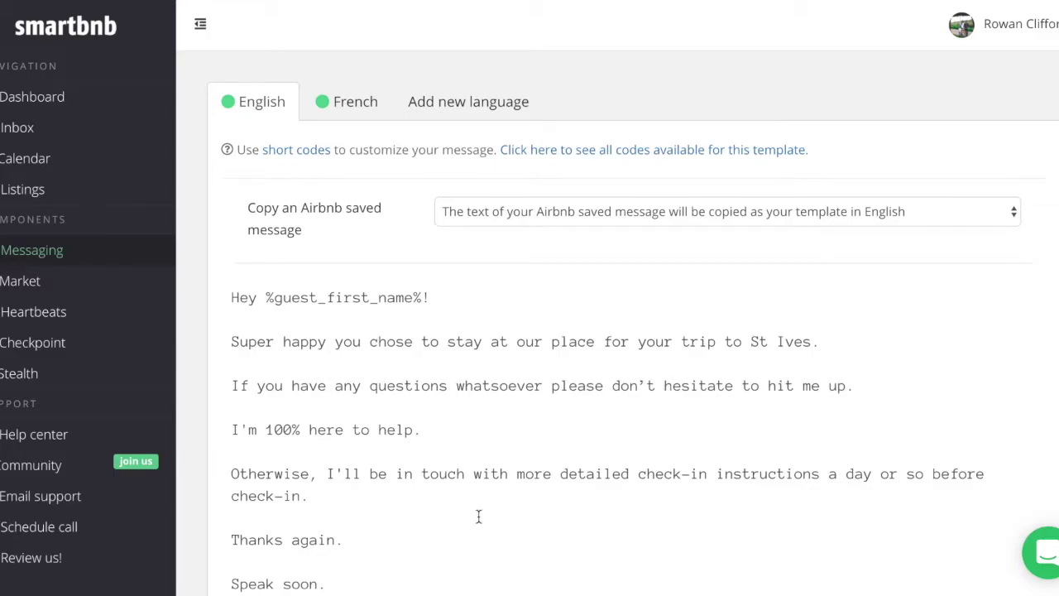
{"action": "scroll", "coordinate": [589, 498], "scroll_direction": "down", "scroll_amount": 5}
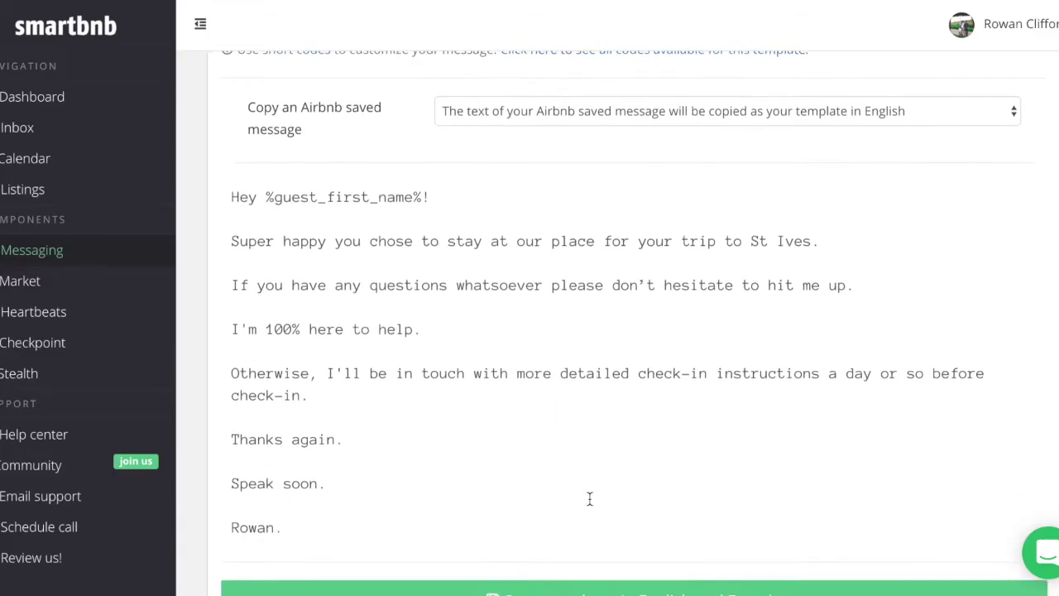
{"action": "scroll", "coordinate": [589, 503], "scroll_direction": "down", "scroll_amount": 5}
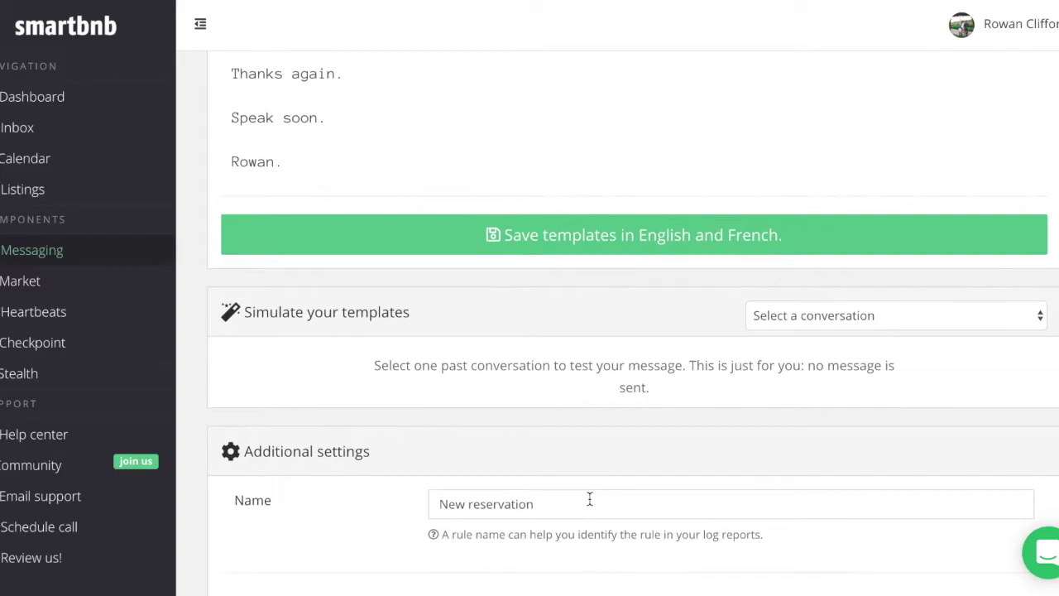
{"action": "scroll", "coordinate": [588, 498], "scroll_direction": "up", "scroll_amount": 10}
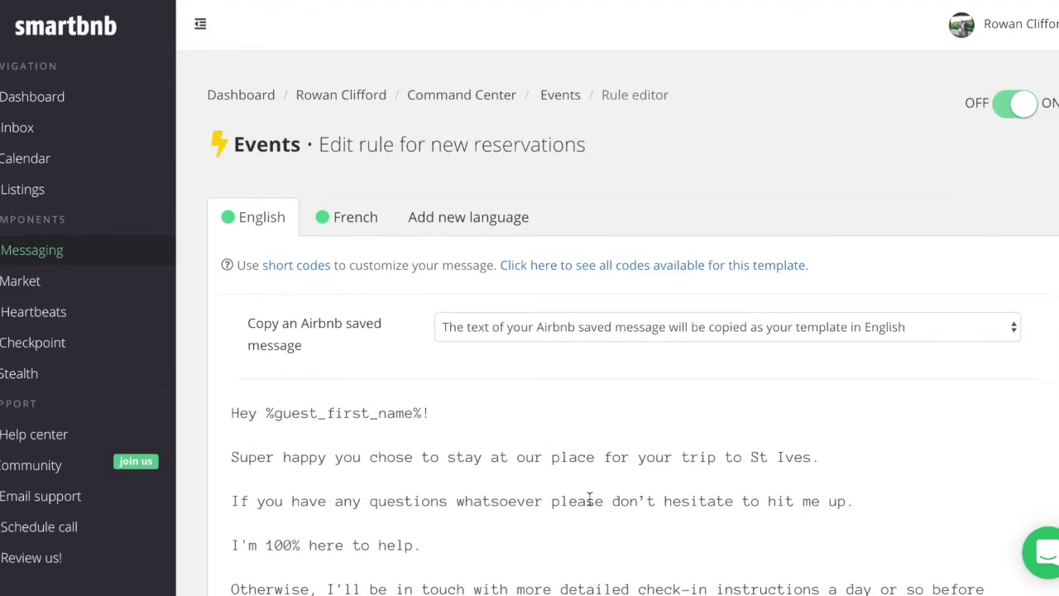
Step: Return to the messaging Command Center and examine the Events rules and the Questions reply rules
{"action": "left_click", "coordinate": [16, 252]}
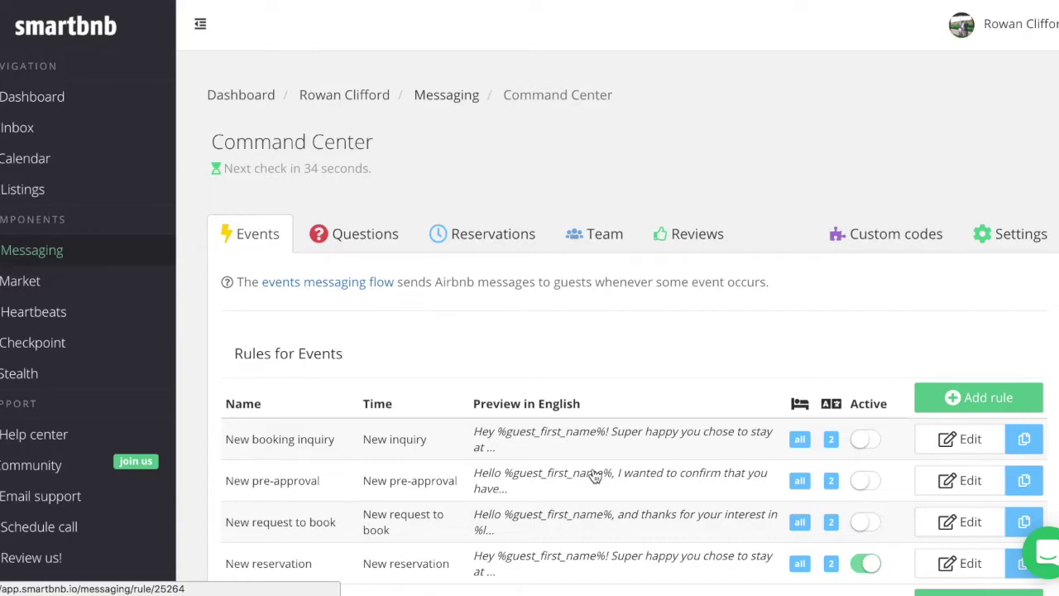
{"action": "scroll", "coordinate": [593, 477], "scroll_direction": "down", "scroll_amount": 3}
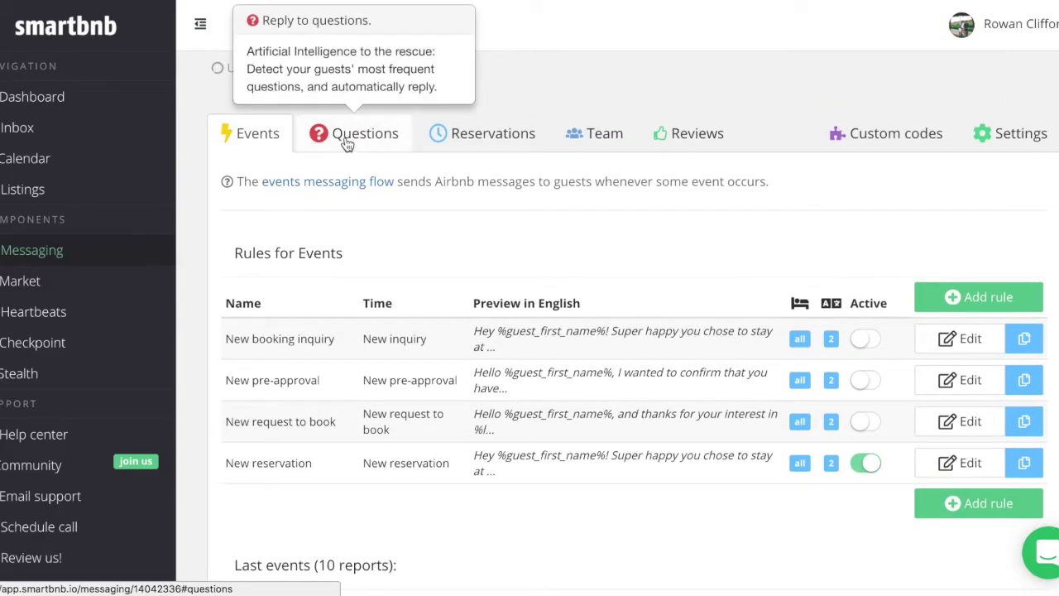
{"action": "left_click", "coordinate": [346, 141]}
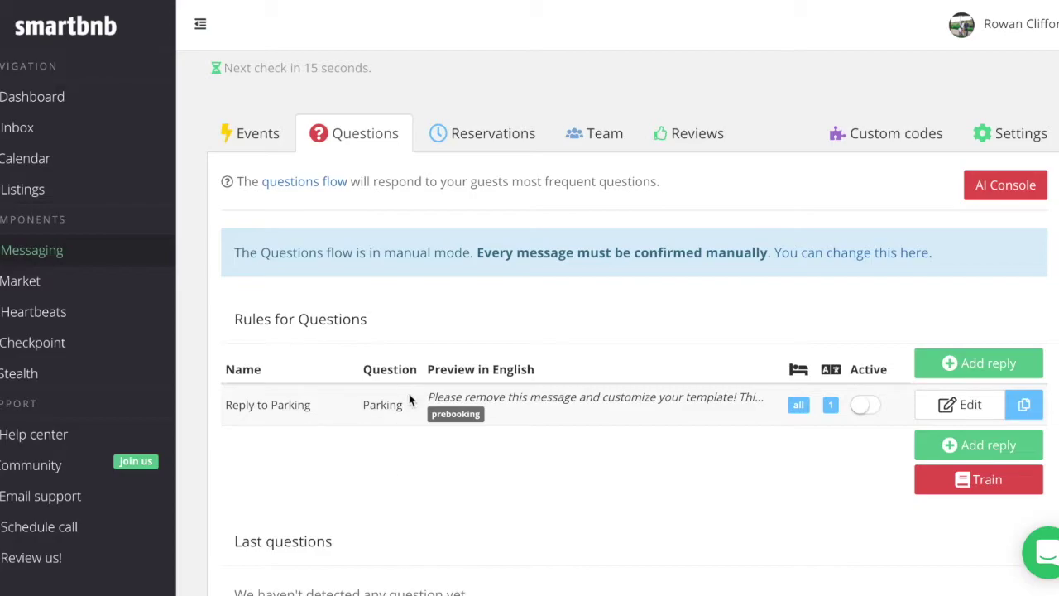
{"action": "scroll", "coordinate": [409, 400], "scroll_direction": "down", "scroll_amount": 2}
{"action": "scroll", "coordinate": [409, 400], "scroll_direction": "up", "scroll_amount": 2}
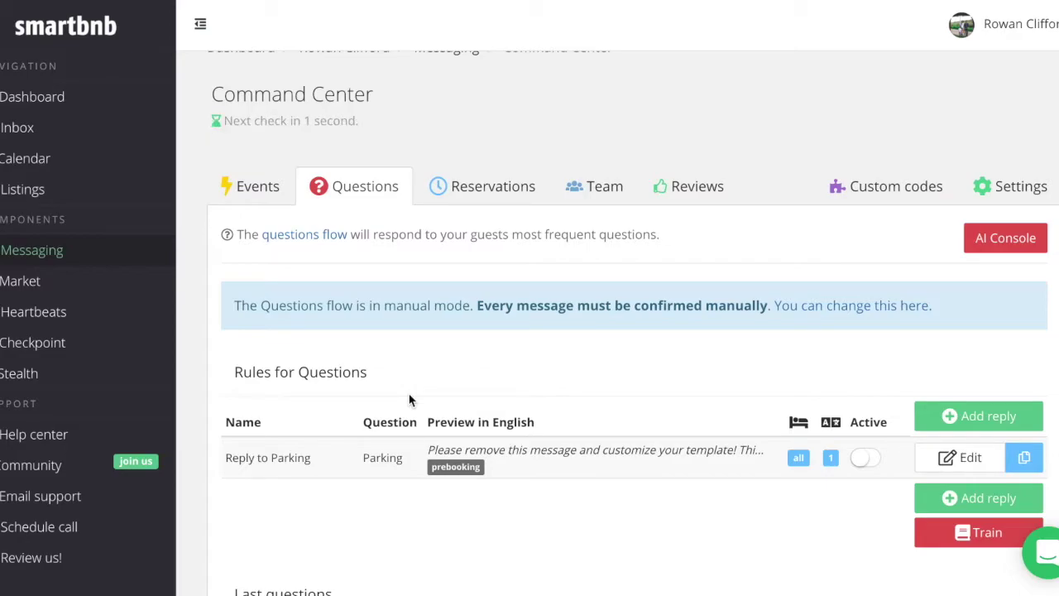
Step: Show the Reservations messaging flow and examine its rules' names, send times and message previews
{"action": "left_click", "coordinate": [484, 187]}
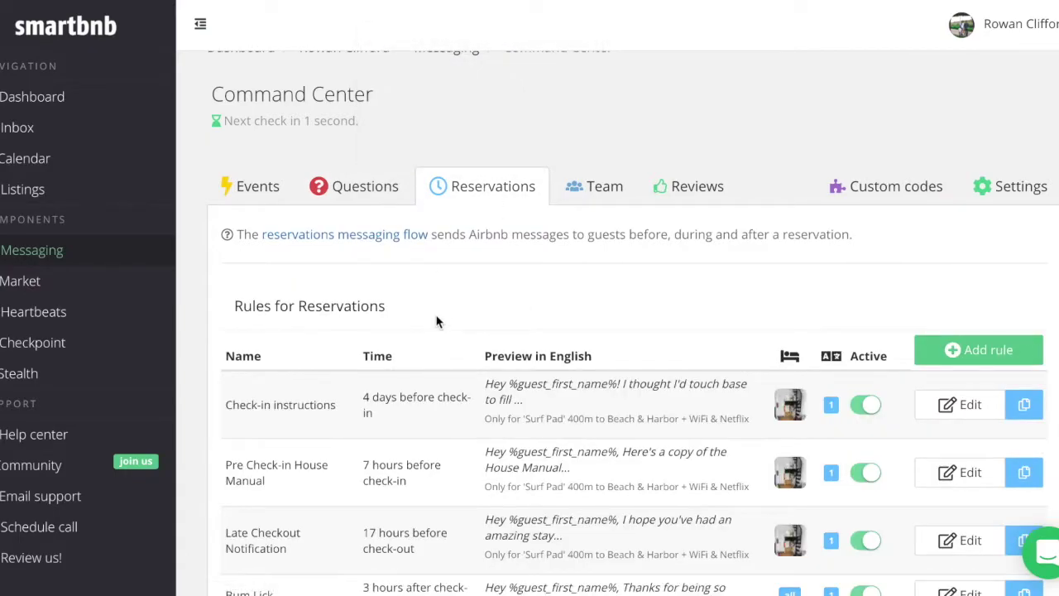
{"action": "scroll", "coordinate": [437, 321], "scroll_direction": "down", "scroll_amount": 3}
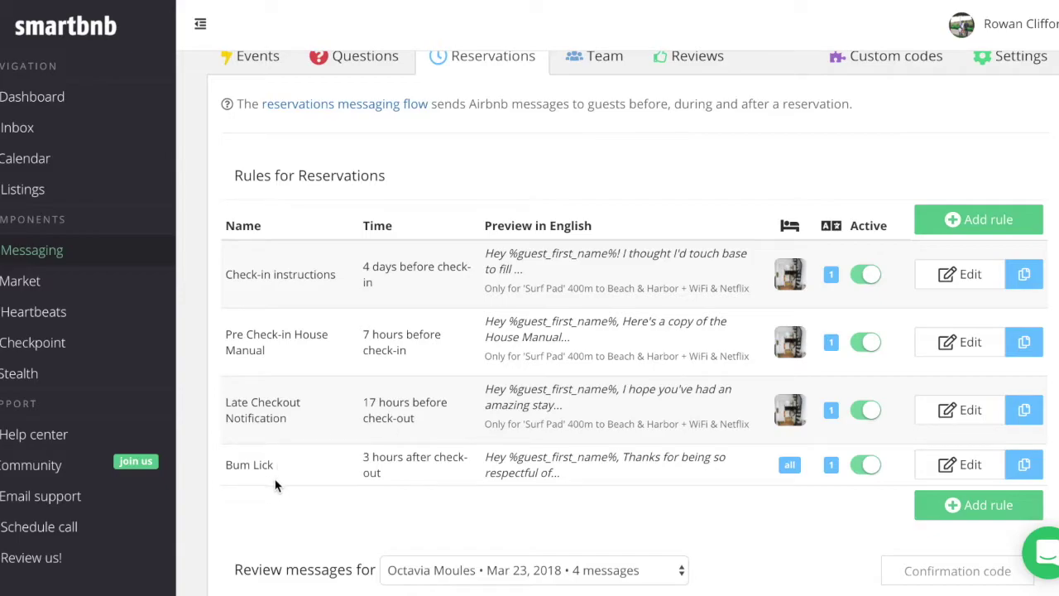
{"action": "scroll", "coordinate": [290, 473], "scroll_direction": "down", "scroll_amount": 1}
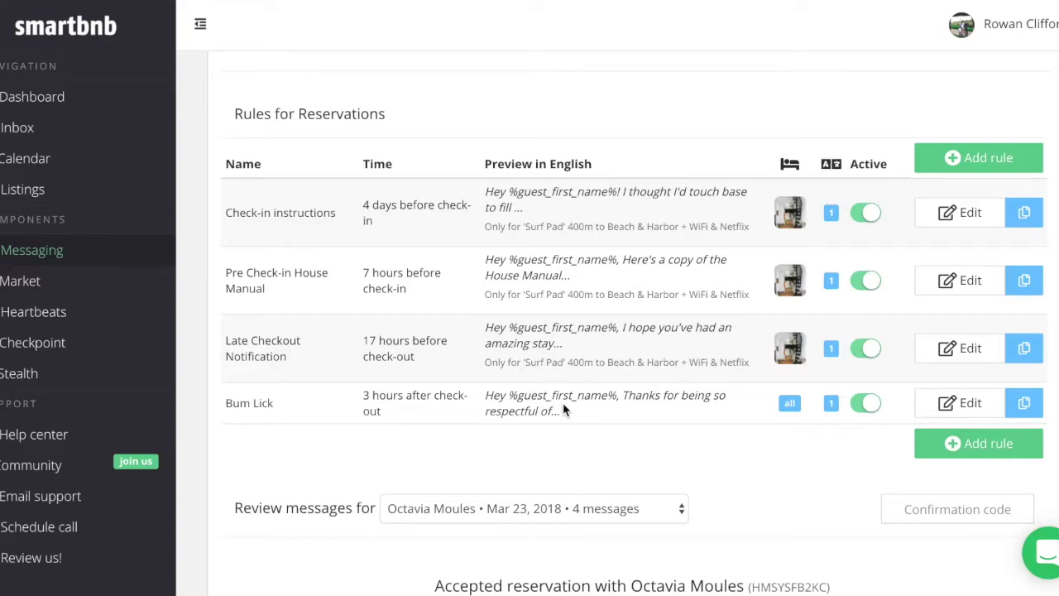
{"action": "scroll", "coordinate": [562, 402], "scroll_direction": "down", "scroll_amount": 1}
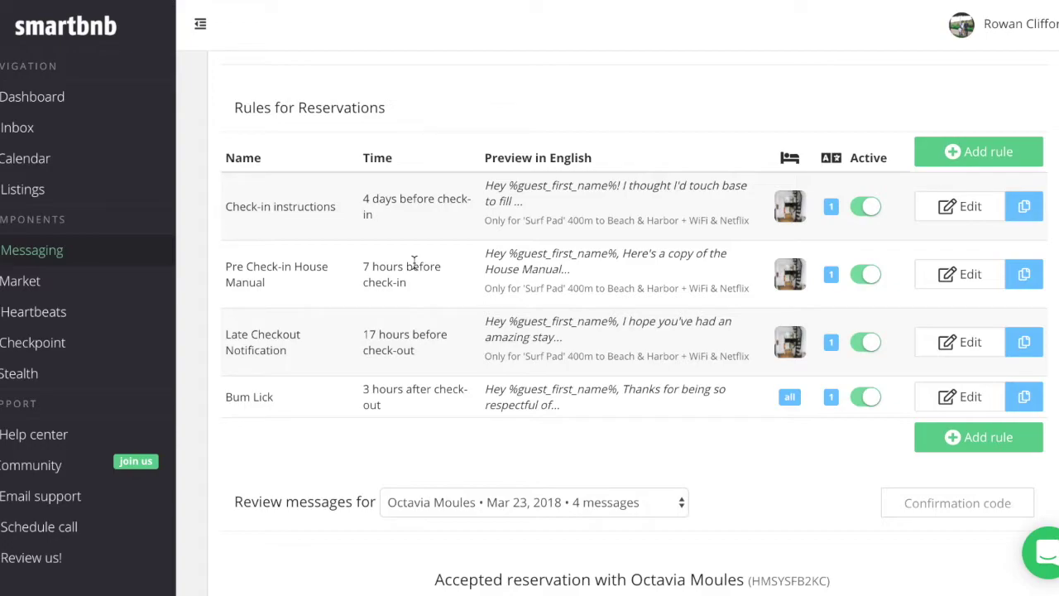
Step: Examine the selected reservation's message timeline, from the check-in instructions to the post-checkout message, and return to the Reservations rules
{"action": "scroll", "coordinate": [574, 437], "scroll_direction": "down", "scroll_amount": 6}
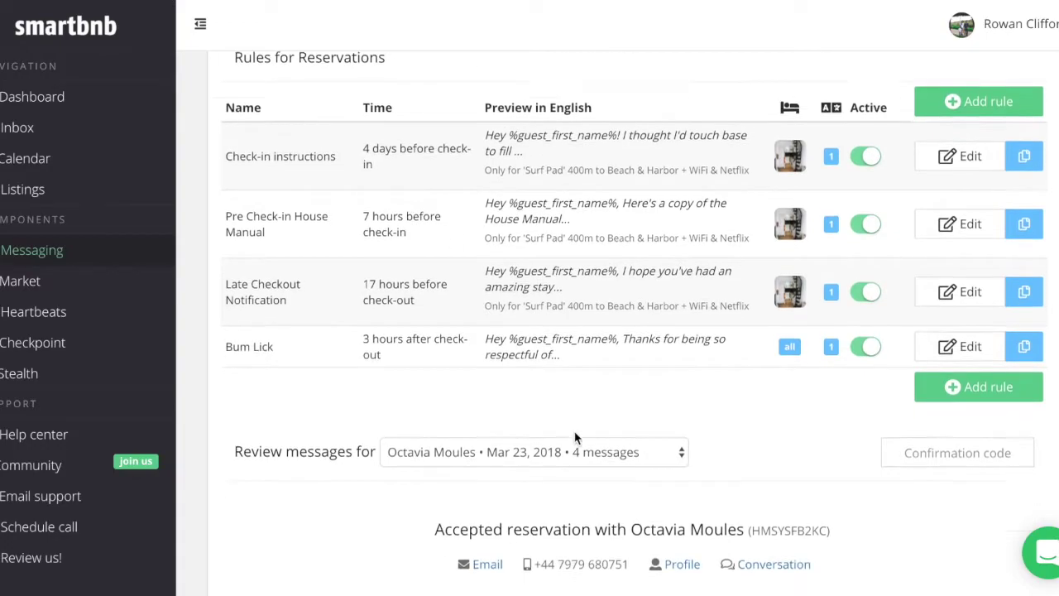
{"action": "scroll", "coordinate": [577, 438], "scroll_direction": "down", "scroll_amount": 4}
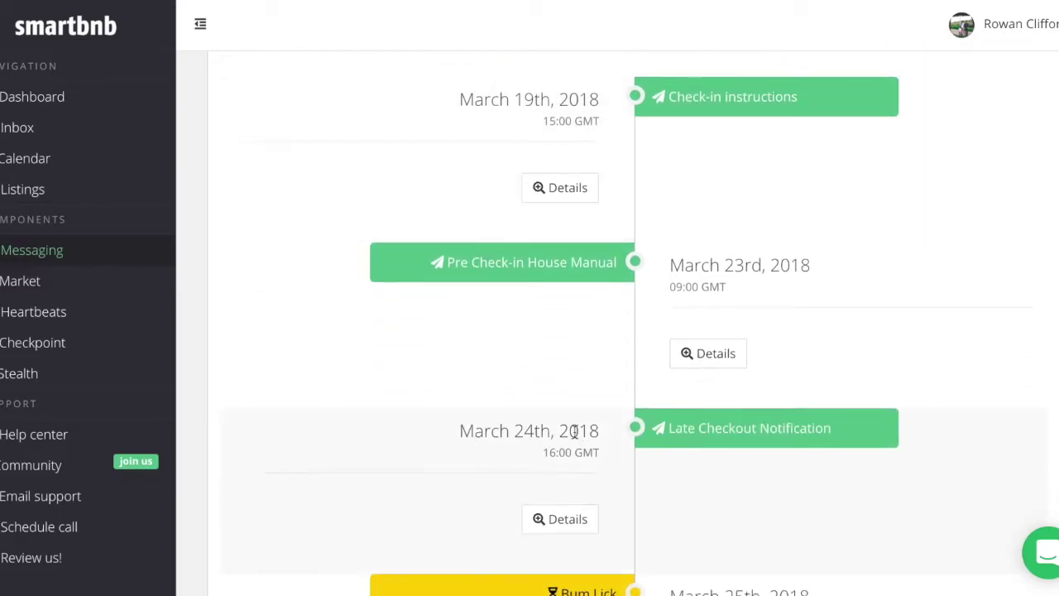
{"action": "scroll", "coordinate": [574, 437], "scroll_direction": "up", "scroll_amount": 2}
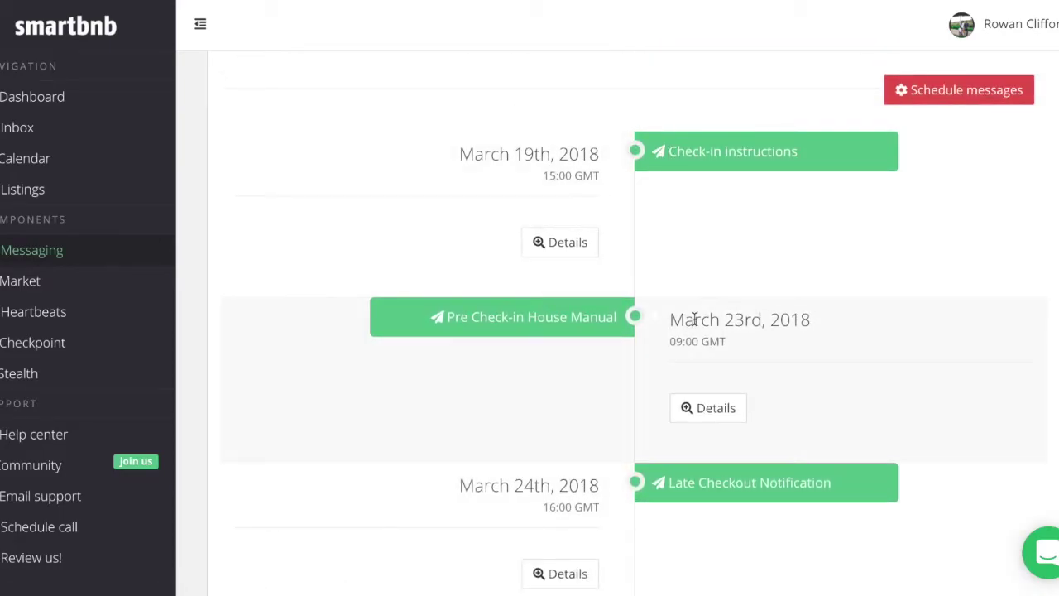
{"action": "scroll", "coordinate": [699, 416], "scroll_direction": "down", "scroll_amount": 5}
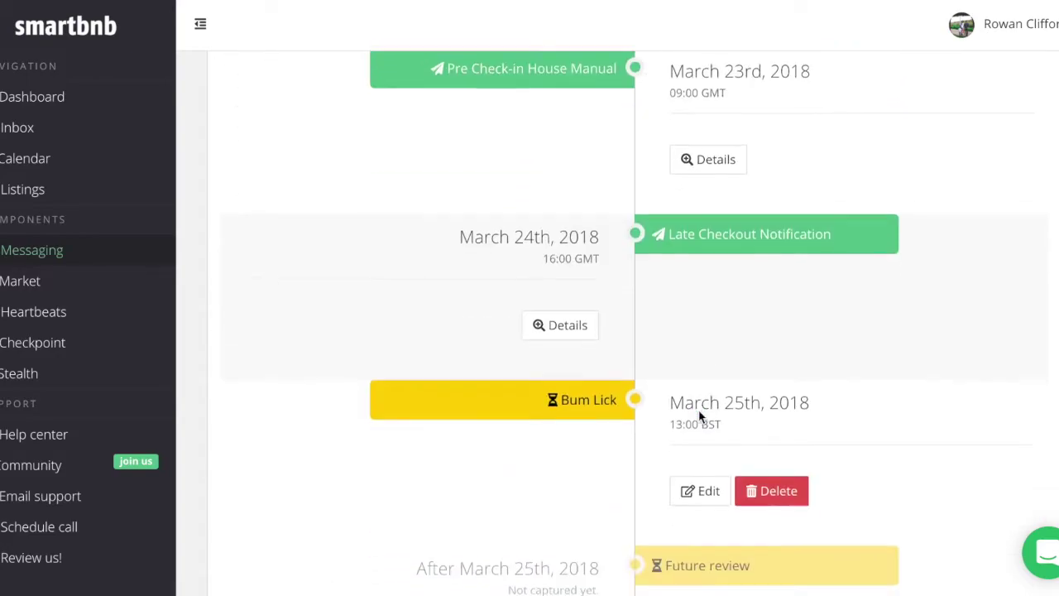
{"action": "scroll", "coordinate": [699, 409], "scroll_direction": "up", "scroll_amount": 10}
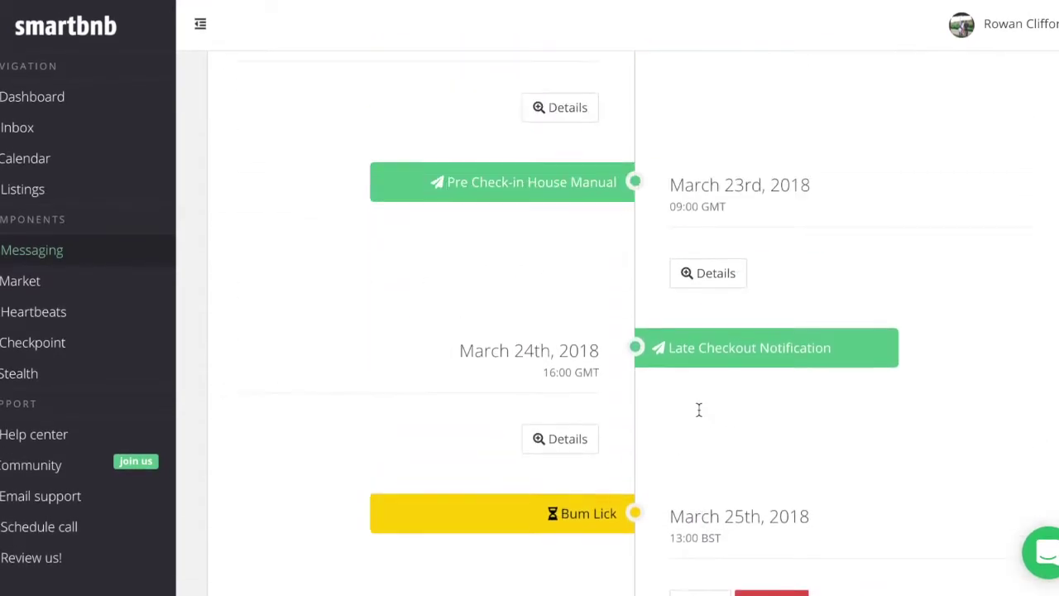
{"action": "scroll", "coordinate": [699, 410], "scroll_direction": "up", "scroll_amount": 2}
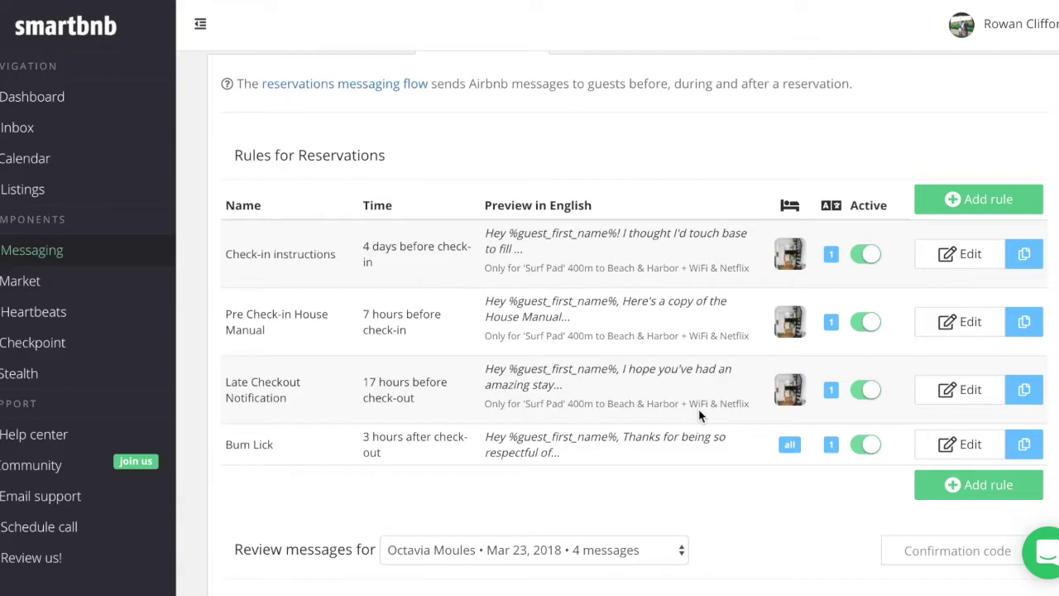
{"action": "scroll", "coordinate": [698, 408], "scroll_direction": "up", "scroll_amount": 2}
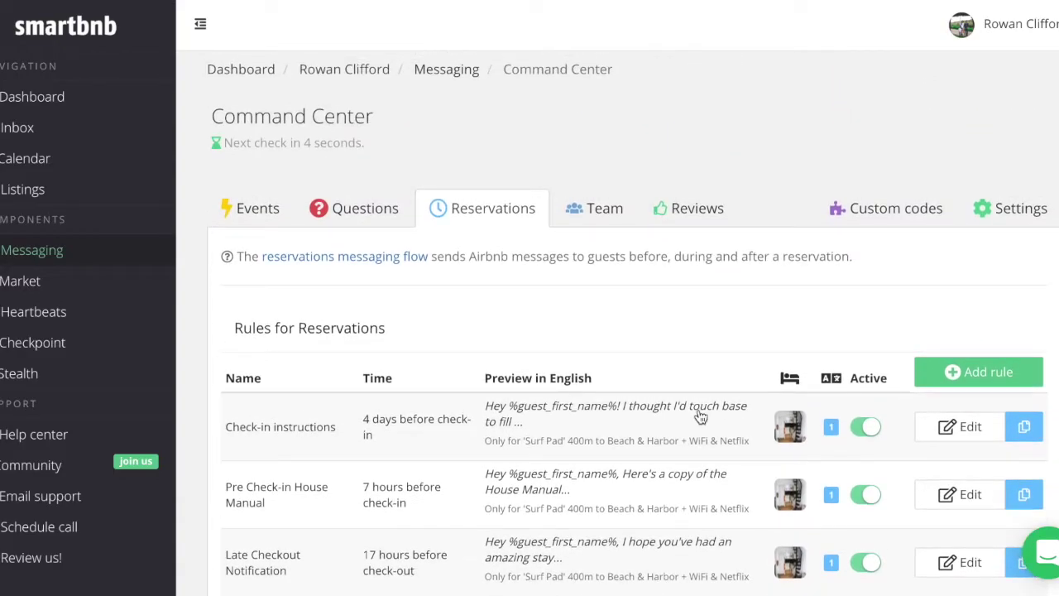
Step: Show the Team messaging flow and examine its rules' names, send times, message previews and delivery types
{"action": "left_click", "coordinate": [586, 209]}
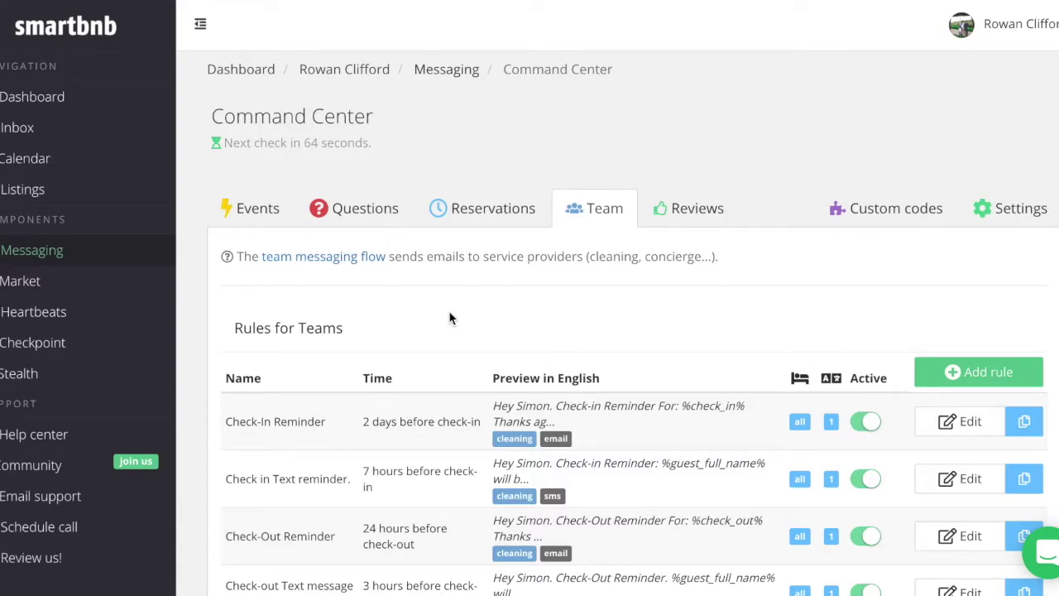
{"action": "scroll", "coordinate": [450, 319], "scroll_direction": "down", "scroll_amount": 1}
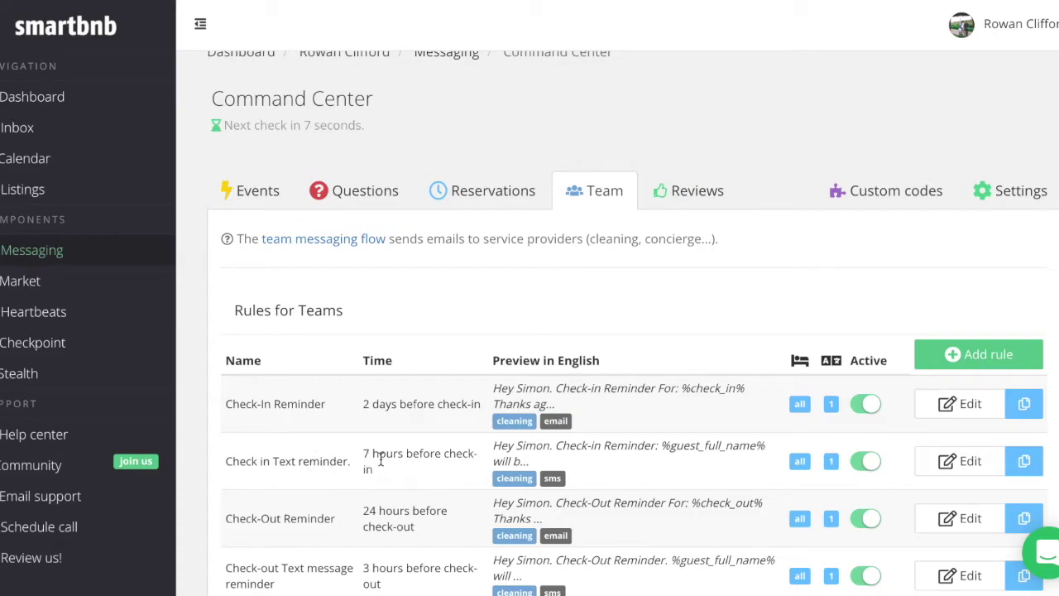
{"action": "scroll", "coordinate": [380, 461], "scroll_direction": "down", "scroll_amount": 1}
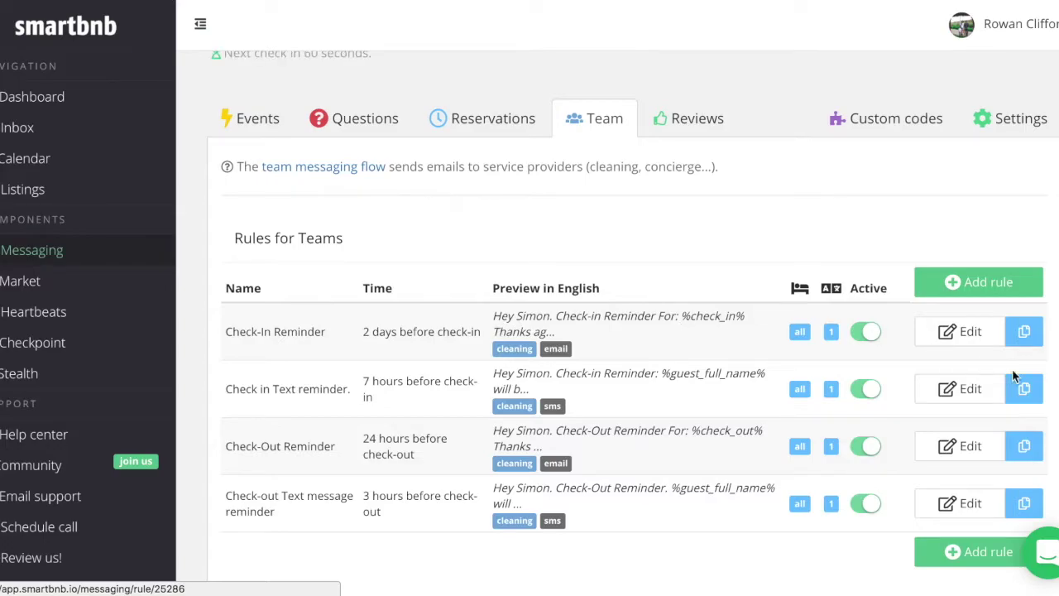
Step: Open the Team flow's Check-In Reminder rule, read its email subject and message template, and return to the Command Center
{"action": "left_click", "coordinate": [962, 334]}
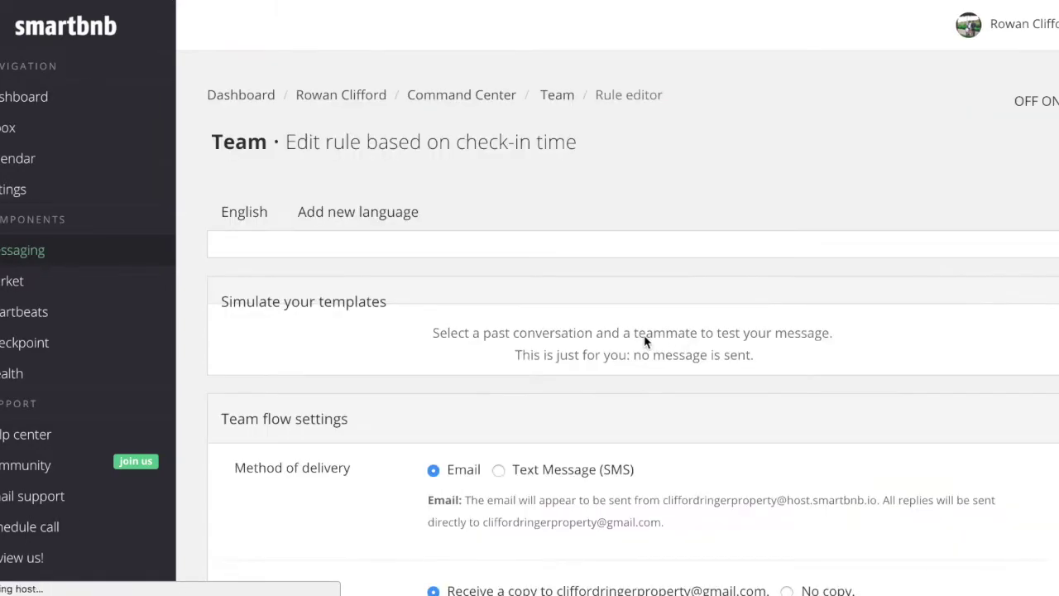
{"action": "scroll", "coordinate": [430, 456], "scroll_direction": "down", "scroll_amount": 2}
{"action": "scroll", "coordinate": [425, 436], "scroll_direction": "up", "scroll_amount": 1}
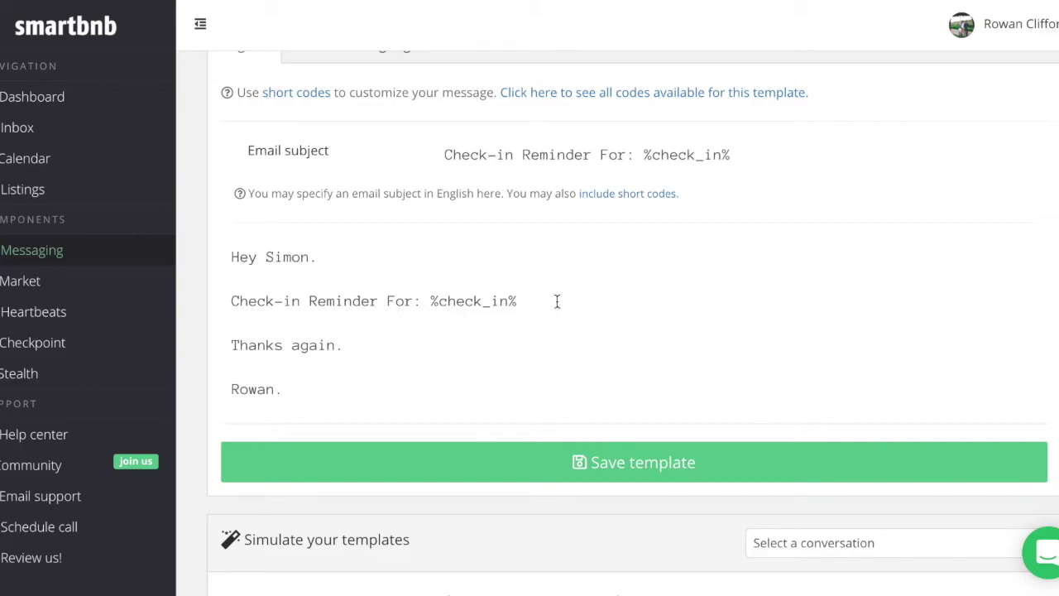
{"action": "scroll", "coordinate": [736, 261], "scroll_direction": "up", "scroll_amount": 2}
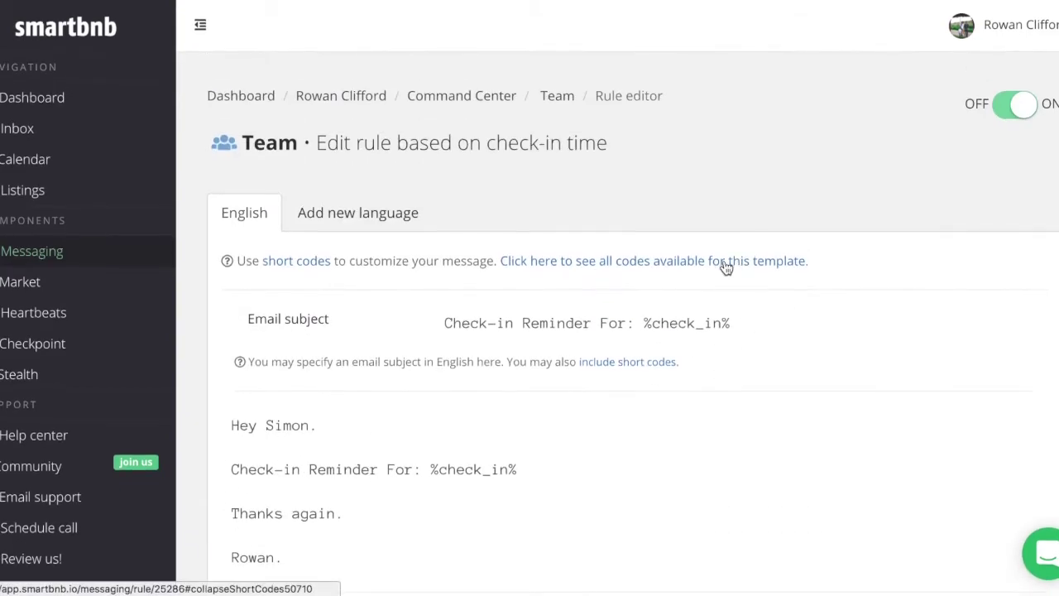
{"action": "key", "text": "alt+Left"}
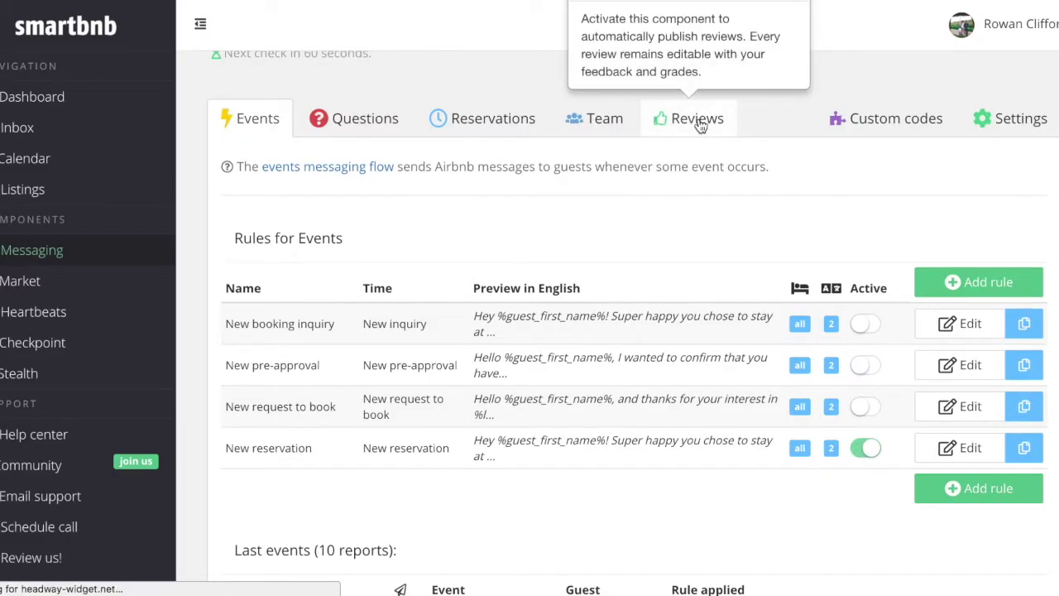
Step: Show the Reviews flow and examine its rules' names, publishing times after check-out and English previews
{"action": "scroll", "coordinate": [699, 124], "scroll_direction": "up", "scroll_amount": 1}
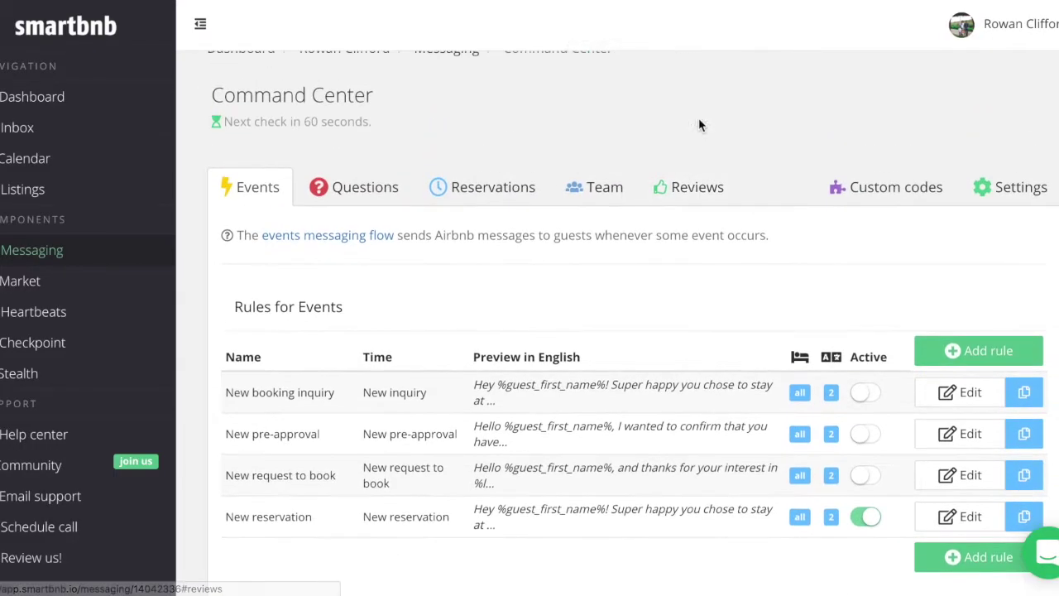
{"action": "left_click", "coordinate": [697, 189]}
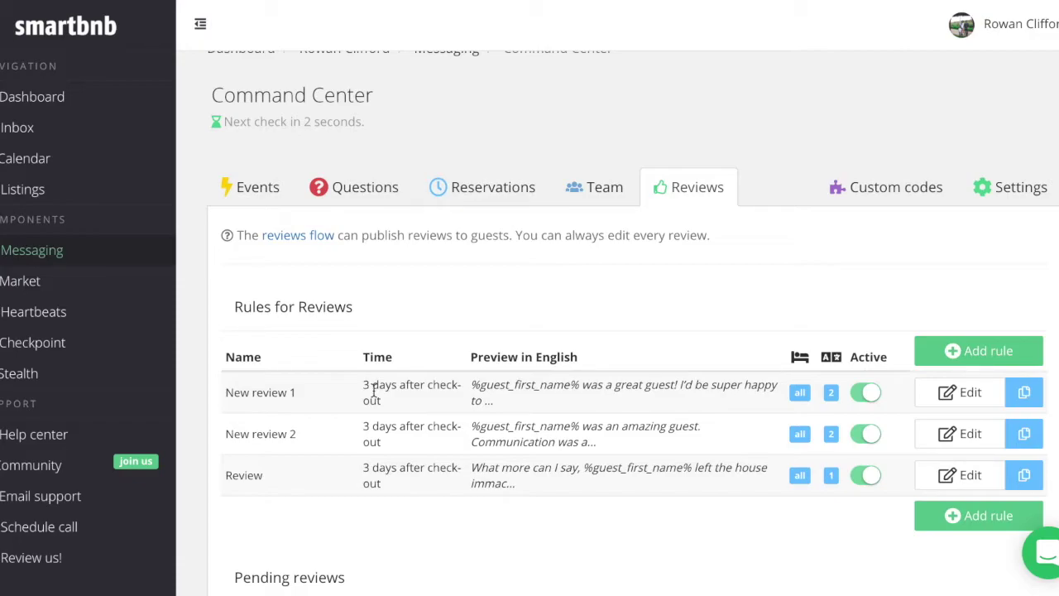
{"action": "scroll", "coordinate": [373, 393], "scroll_direction": "up", "scroll_amount": 1}
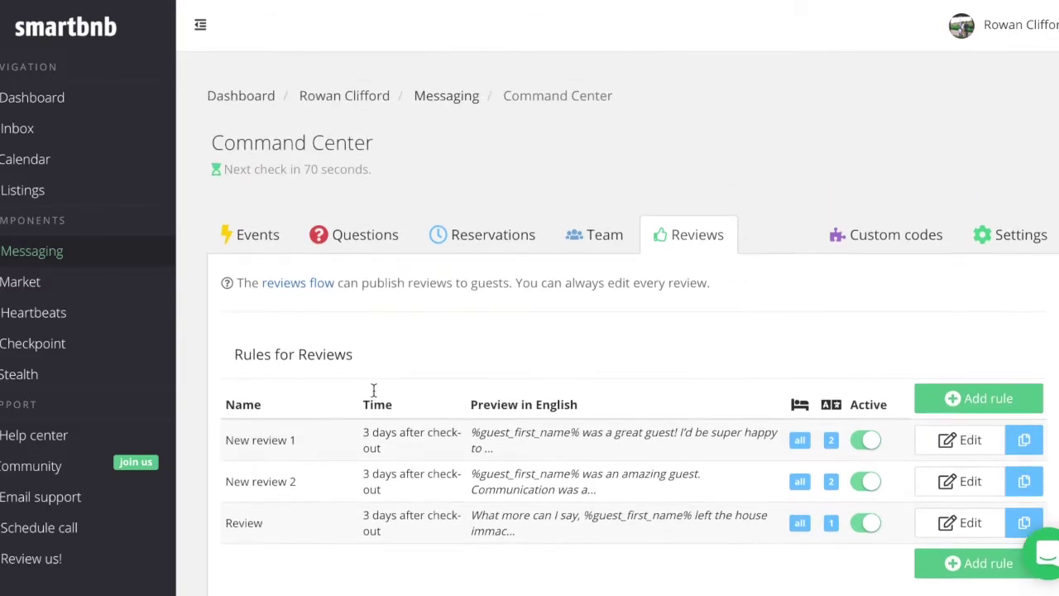
{"action": "scroll", "coordinate": [331, 442], "scroll_direction": "down", "scroll_amount": 1}
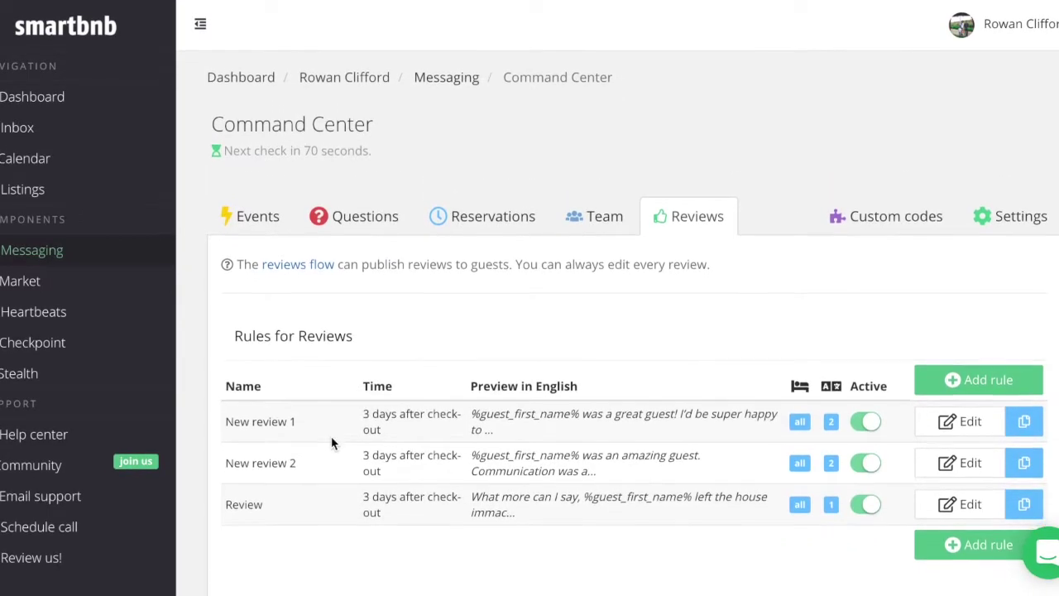
{"action": "scroll", "coordinate": [331, 442], "scroll_direction": "down", "scroll_amount": 3}
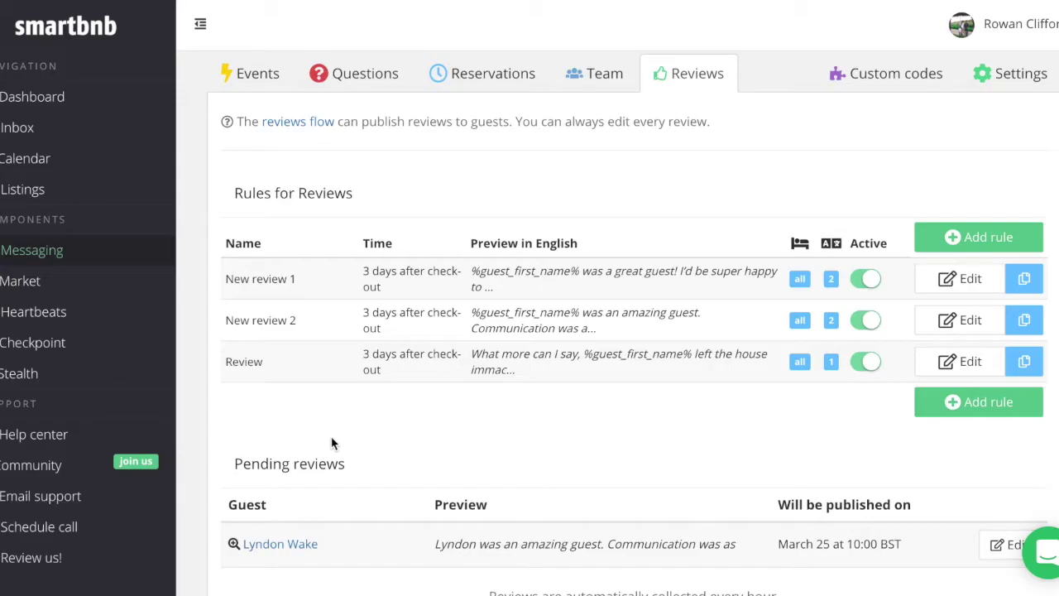
{"action": "scroll", "coordinate": [331, 442], "scroll_direction": "up", "scroll_amount": 2}
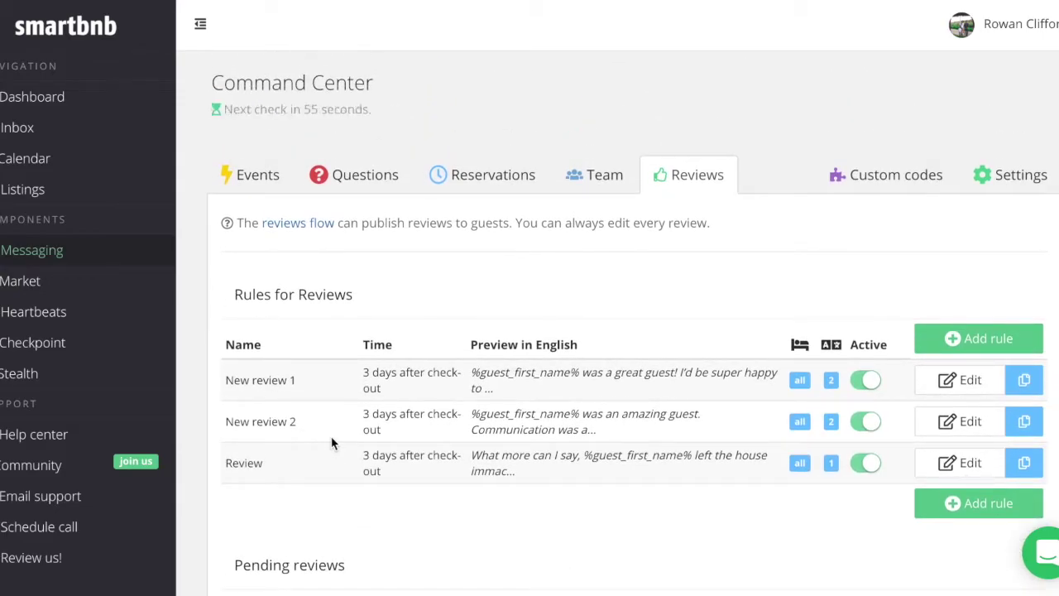
{"action": "scroll", "coordinate": [331, 442], "scroll_direction": "down", "scroll_amount": 1}
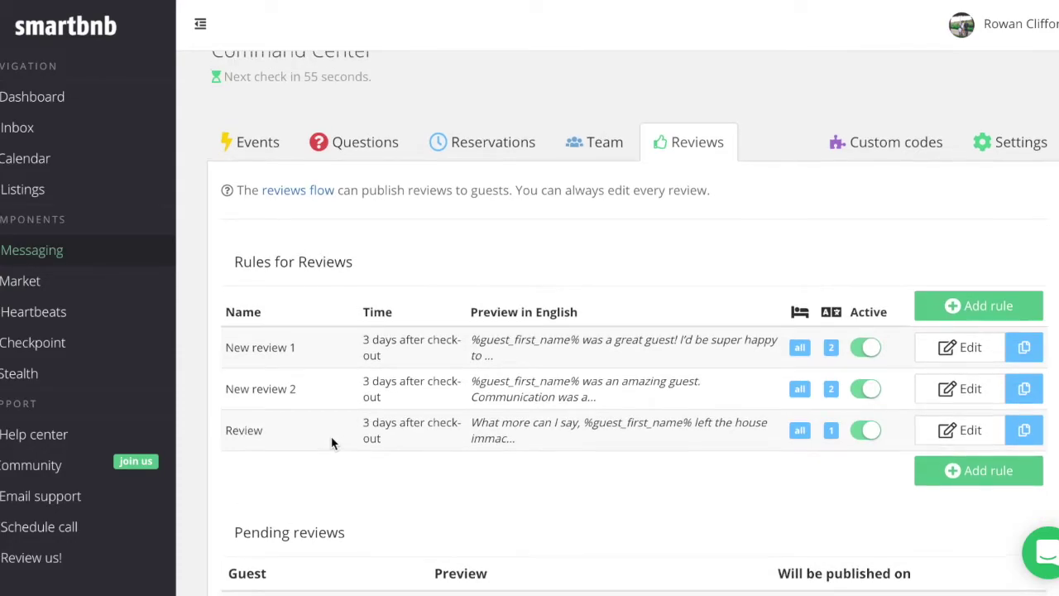
{"action": "scroll", "coordinate": [330, 442], "scroll_direction": "up", "scroll_amount": 1}
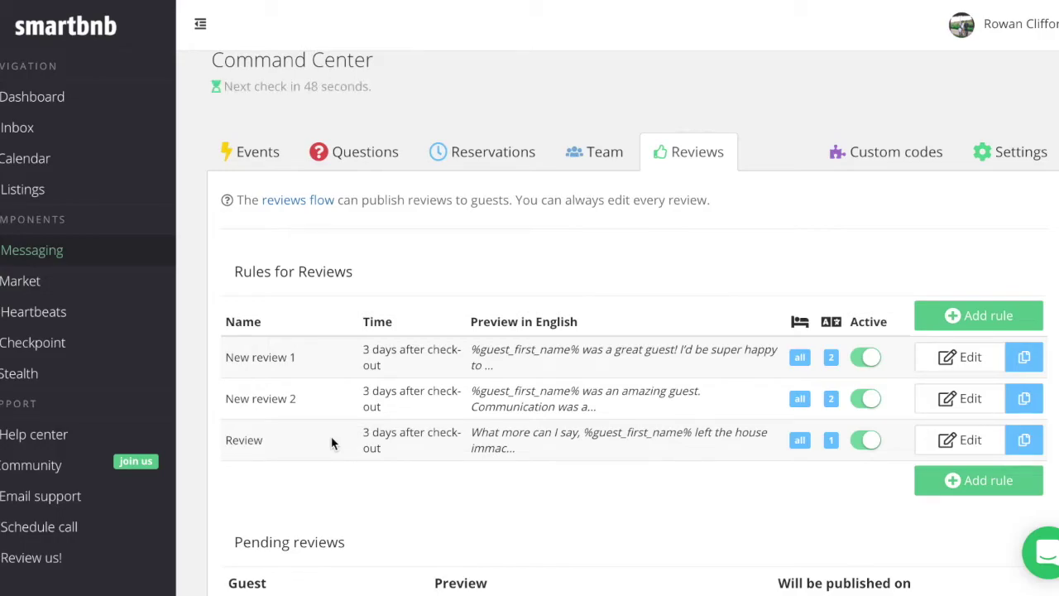
{"action": "scroll", "coordinate": [331, 442], "scroll_direction": "up", "scroll_amount": 2}
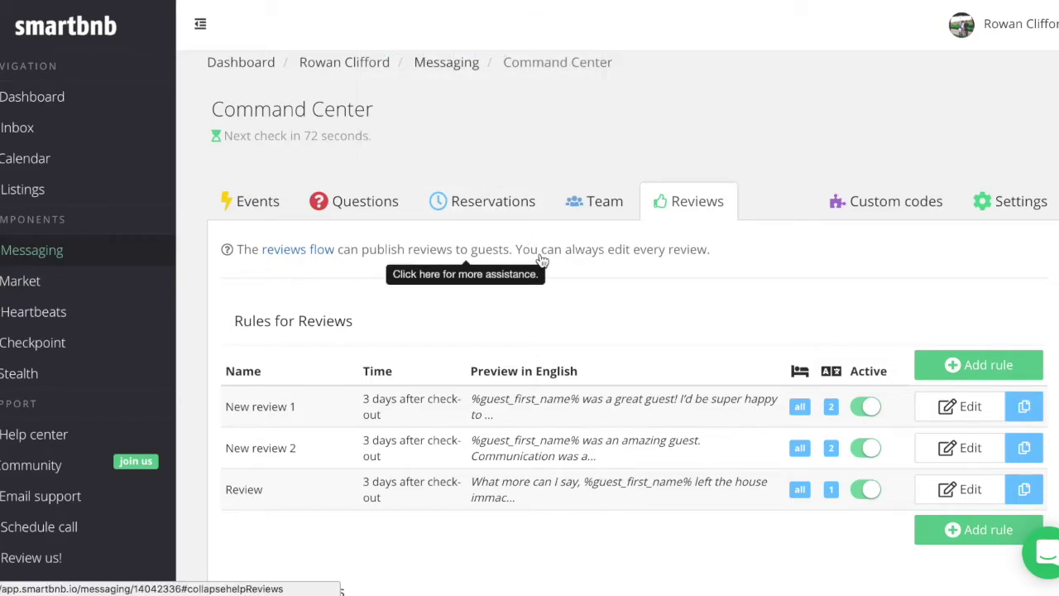
Step: Examine the Pending reviews section with its guest, preview and publication date, comparing it with the review rules above
{"action": "scroll", "coordinate": [538, 255], "scroll_direction": "down", "scroll_amount": 2}
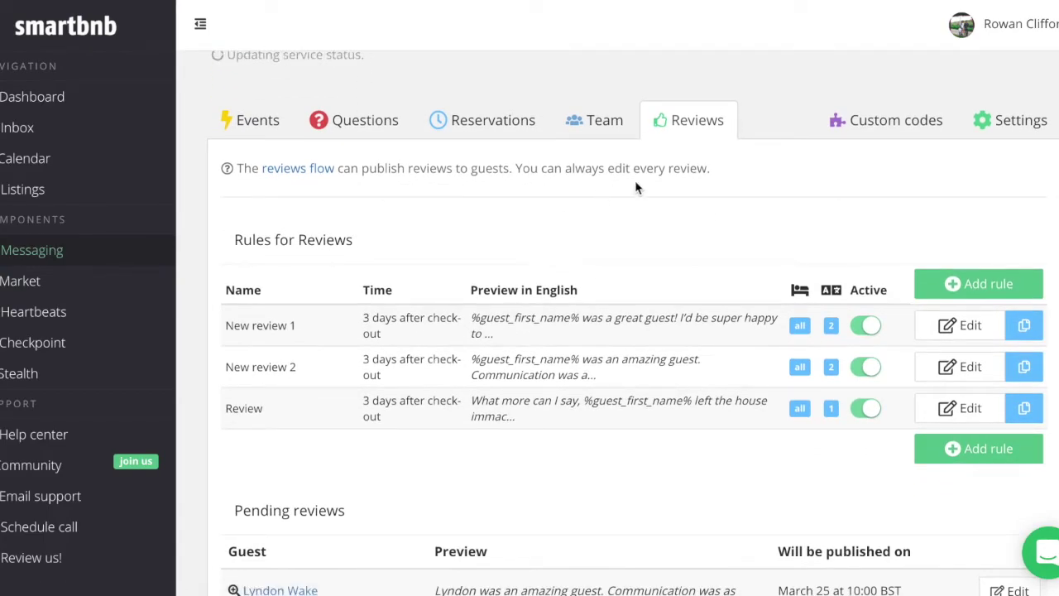
{"action": "scroll", "coordinate": [533, 212], "scroll_direction": "down", "scroll_amount": 4}
{"action": "scroll", "coordinate": [535, 212], "scroll_direction": "up", "scroll_amount": 5}
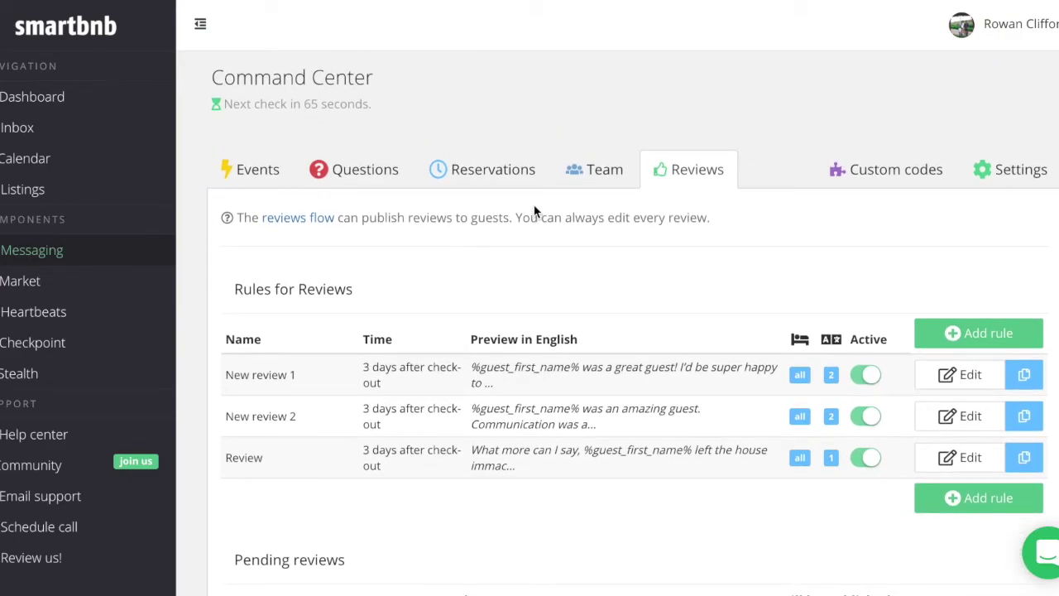
{"action": "scroll", "coordinate": [534, 212], "scroll_direction": "up", "scroll_amount": 2}
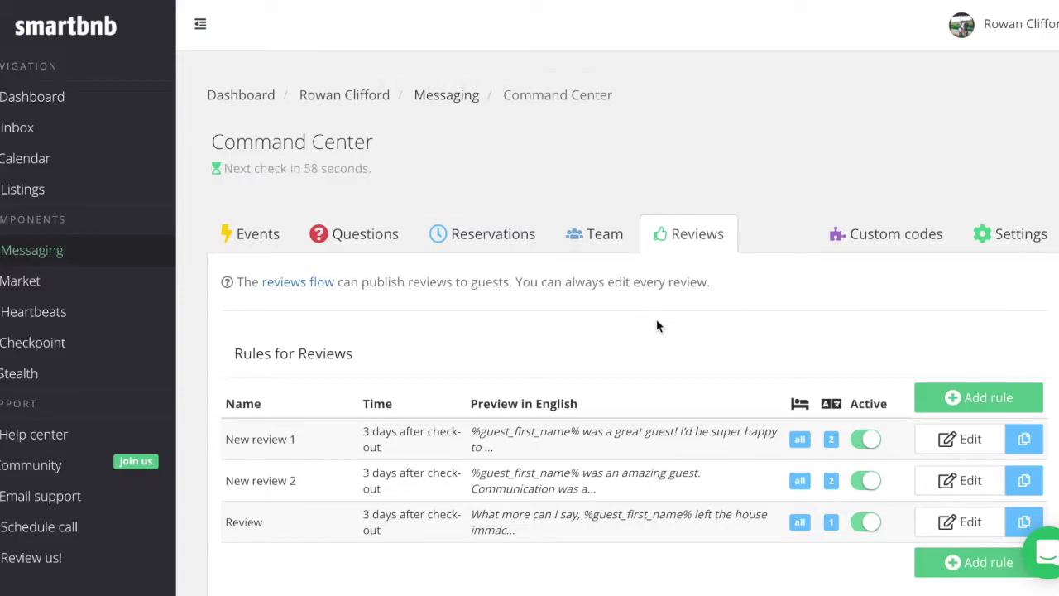
{"action": "scroll", "coordinate": [656, 318], "scroll_direction": "down", "scroll_amount": 4}
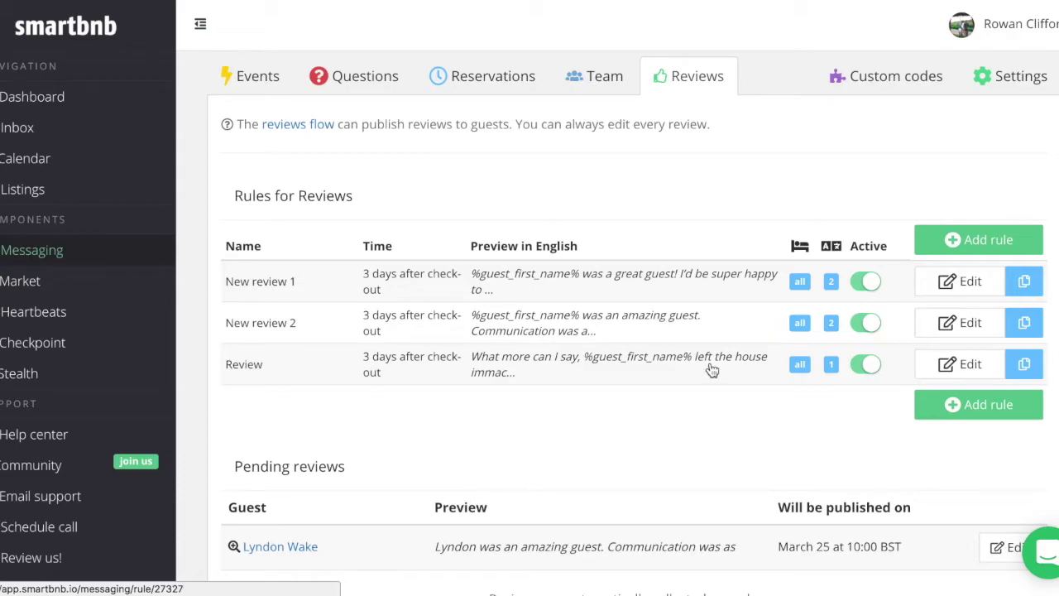
{"action": "scroll", "coordinate": [711, 370], "scroll_direction": "down", "scroll_amount": 2}
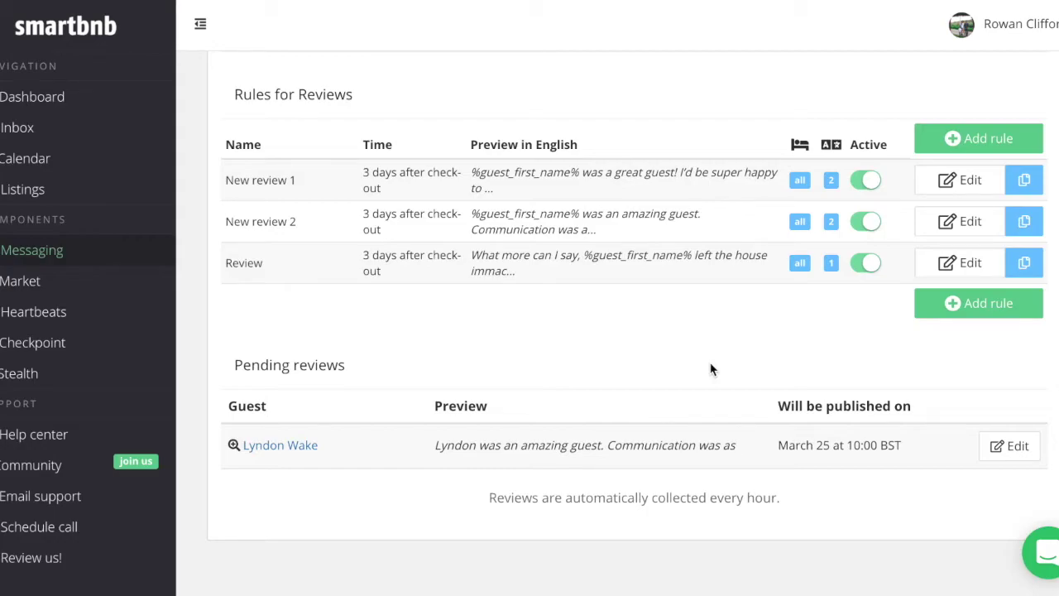
{"action": "scroll", "coordinate": [709, 369], "scroll_direction": "up", "scroll_amount": 4}
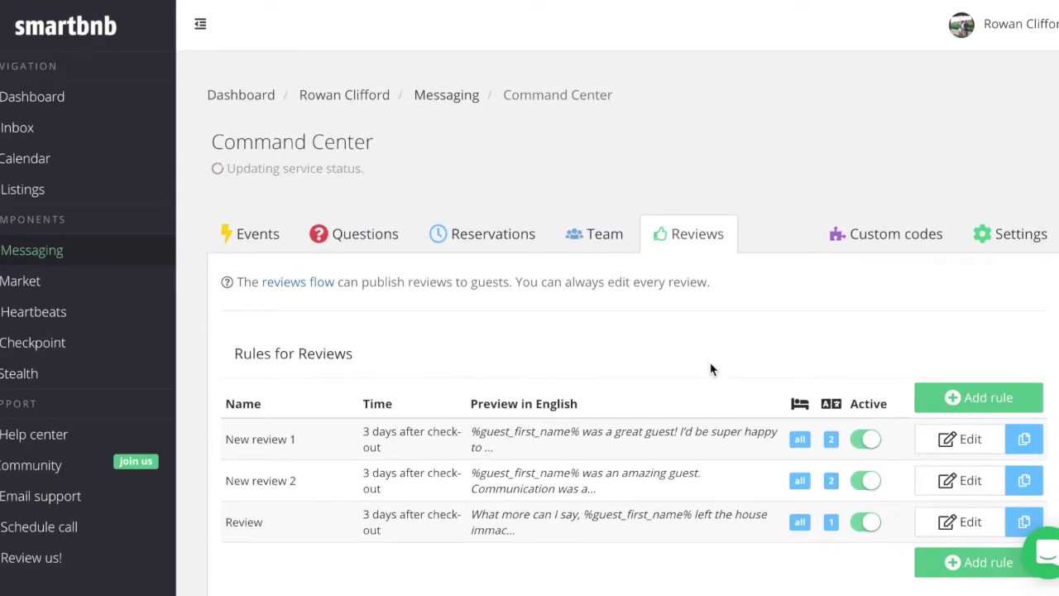
{"action": "scroll", "coordinate": [710, 369], "scroll_direction": "down", "scroll_amount": 1}
{"action": "scroll", "coordinate": [710, 369], "scroll_direction": "down", "scroll_amount": 3}
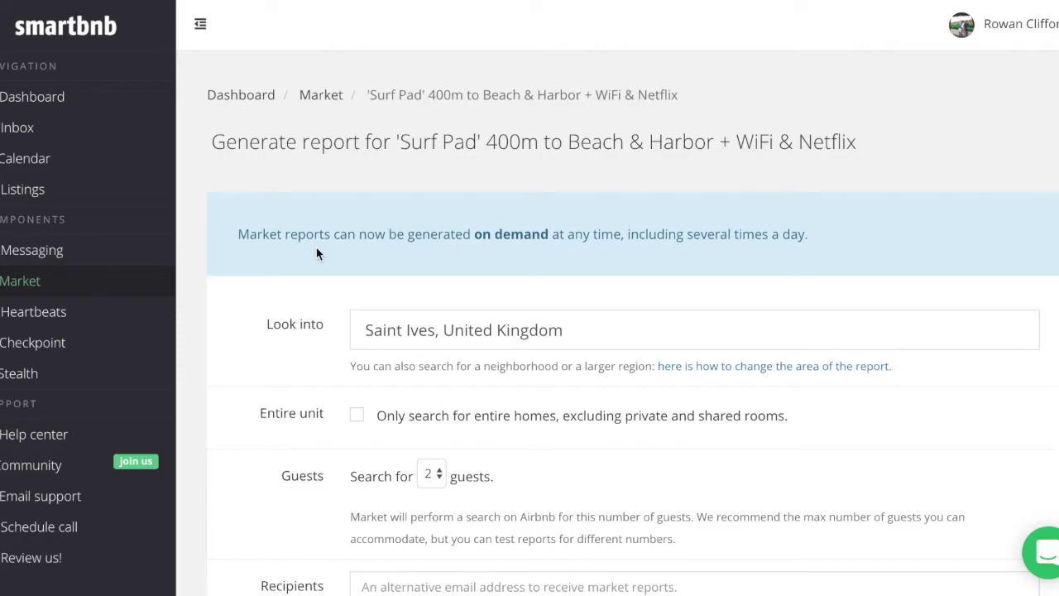
Step: Read through the 'Surf Pad' listing's market report form, covering the search area, entire-unit option, guest number and recipients
{"action": "scroll", "coordinate": [281, 483], "scroll_direction": "down", "scroll_amount": 1}
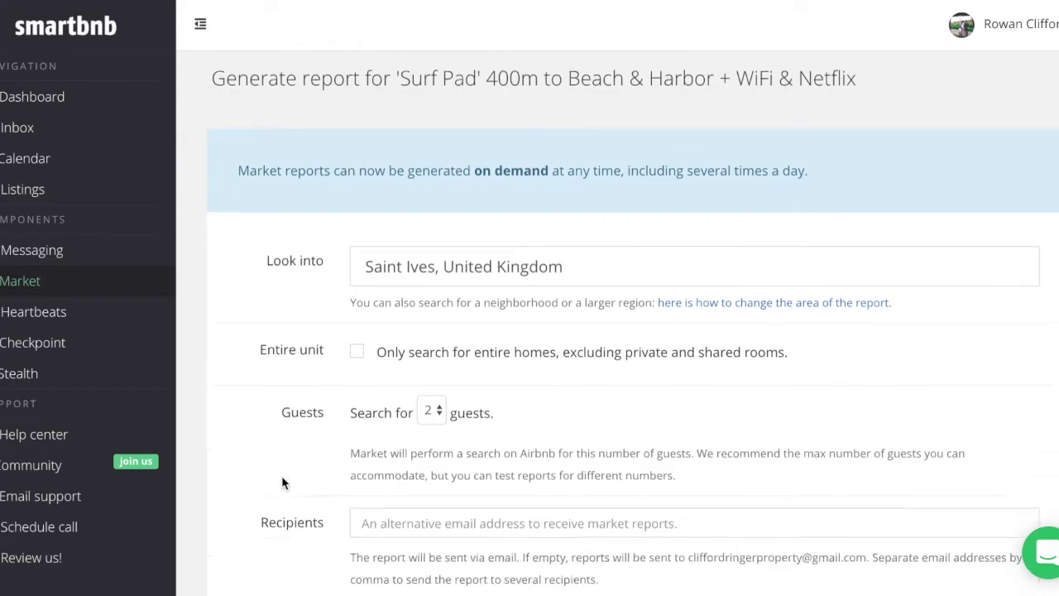
{"action": "scroll", "coordinate": [282, 482], "scroll_direction": "down", "scroll_amount": 2}
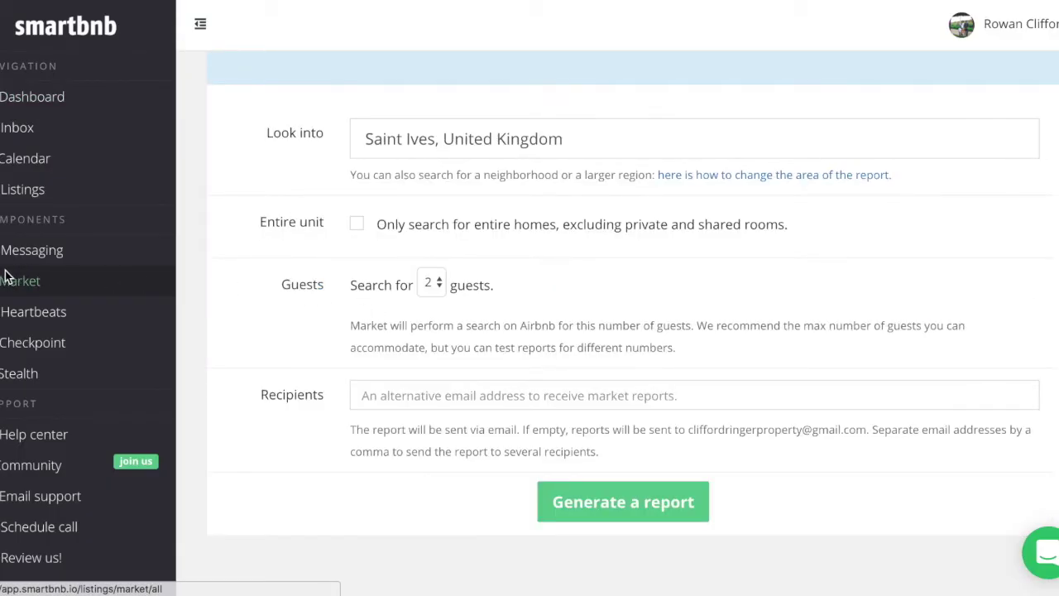
{"action": "scroll", "coordinate": [230, 291], "scroll_direction": "up", "scroll_amount": 3}
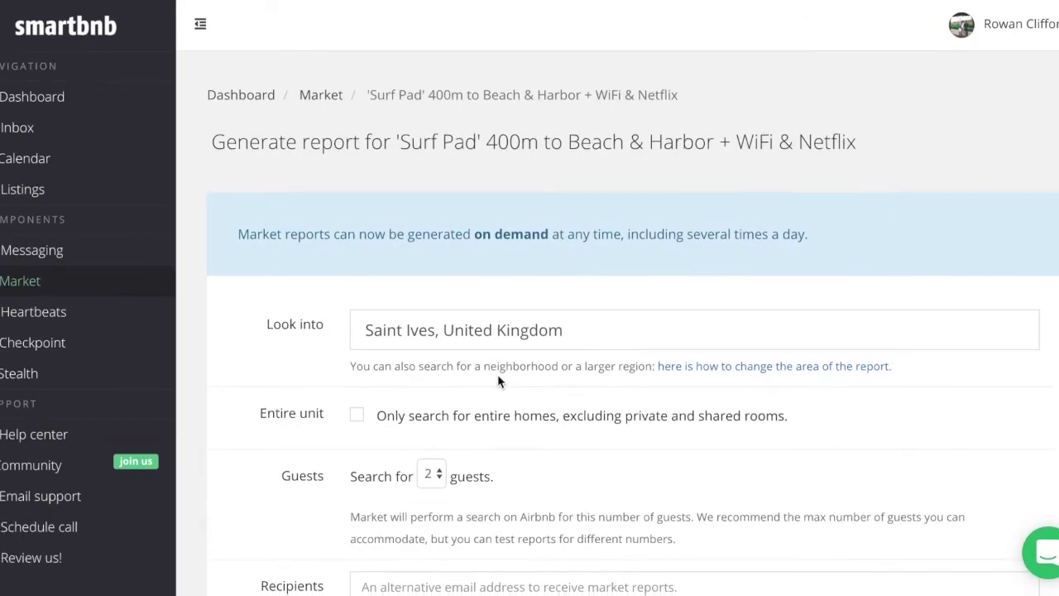
{"action": "scroll", "coordinate": [554, 442], "scroll_direction": "down", "scroll_amount": 3}
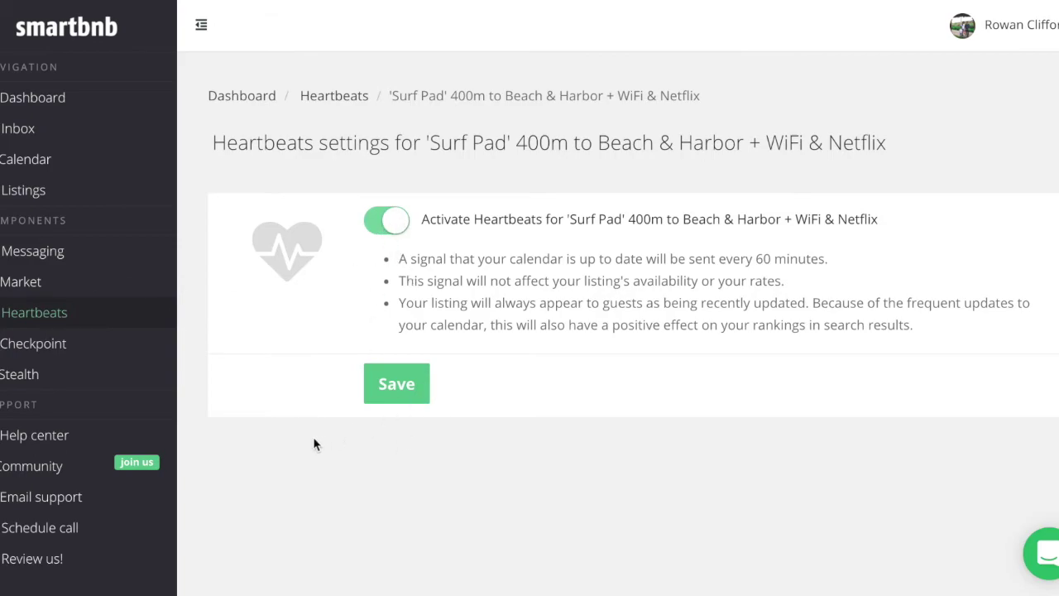
Step: Open the 'Surf Pad' listing's Checkpoint settings and read the ID verification notice, activation details and auto-messaging section
{"action": "left_click", "coordinate": [30, 352]}
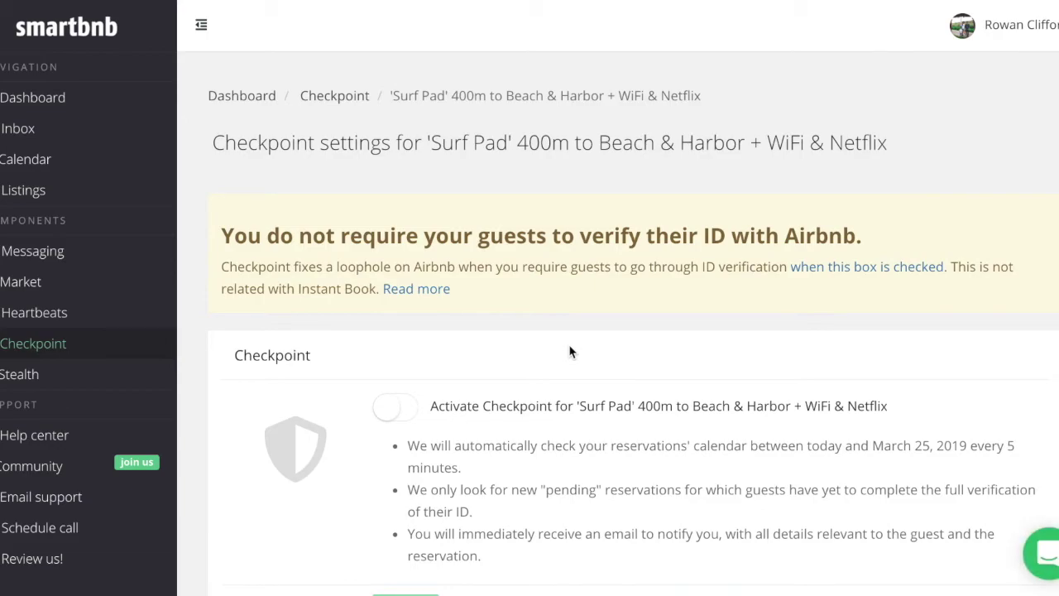
{"action": "scroll", "coordinate": [569, 352], "scroll_direction": "down", "scroll_amount": 1}
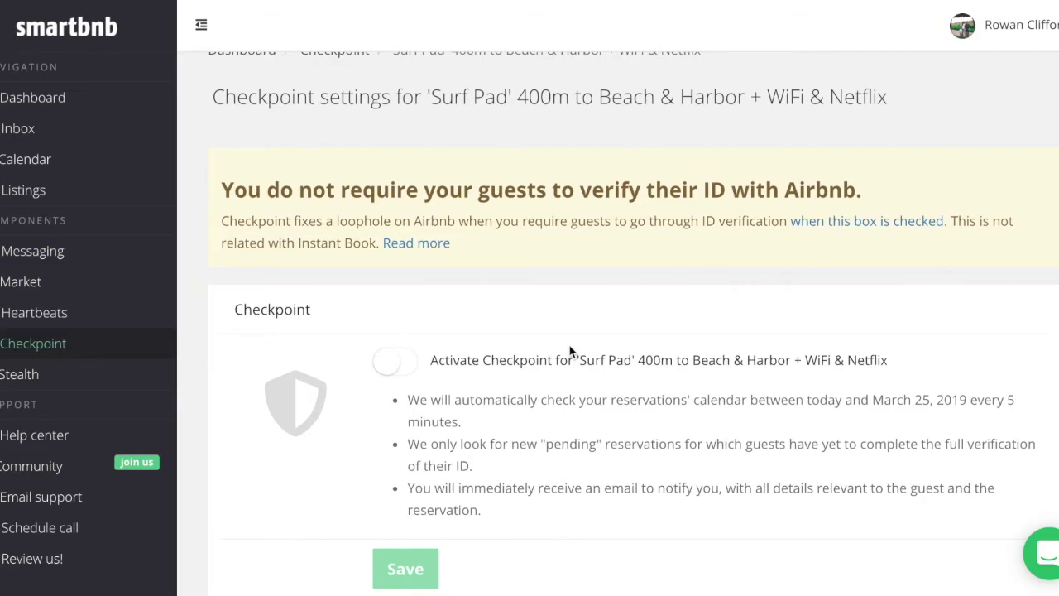
{"action": "scroll", "coordinate": [569, 352], "scroll_direction": "down", "scroll_amount": 1}
{"action": "scroll", "coordinate": [569, 348], "scroll_direction": "down", "scroll_amount": 1}
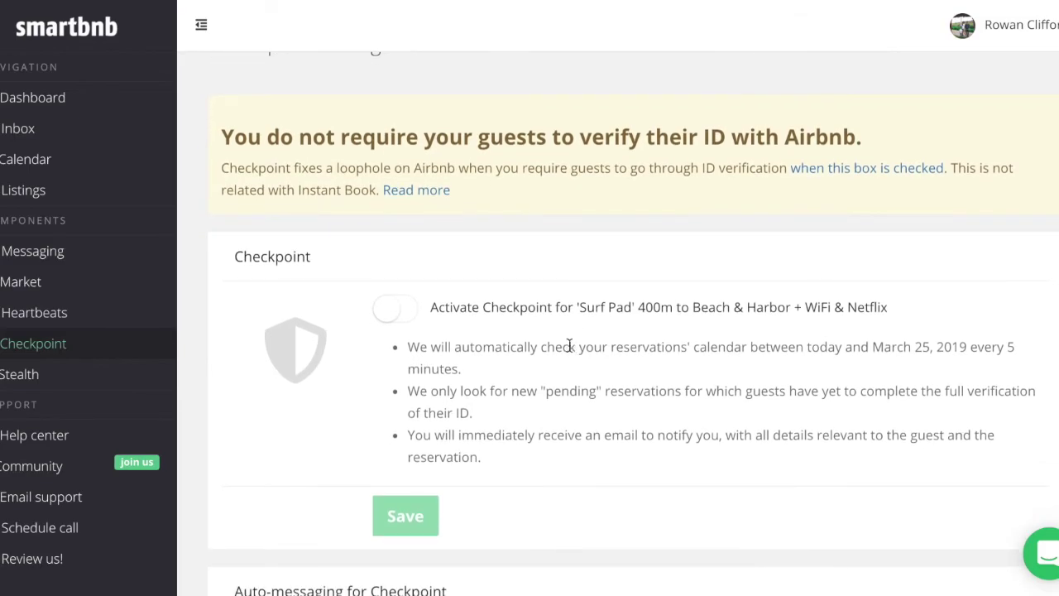
{"action": "scroll", "coordinate": [569, 346], "scroll_direction": "down", "scroll_amount": 3}
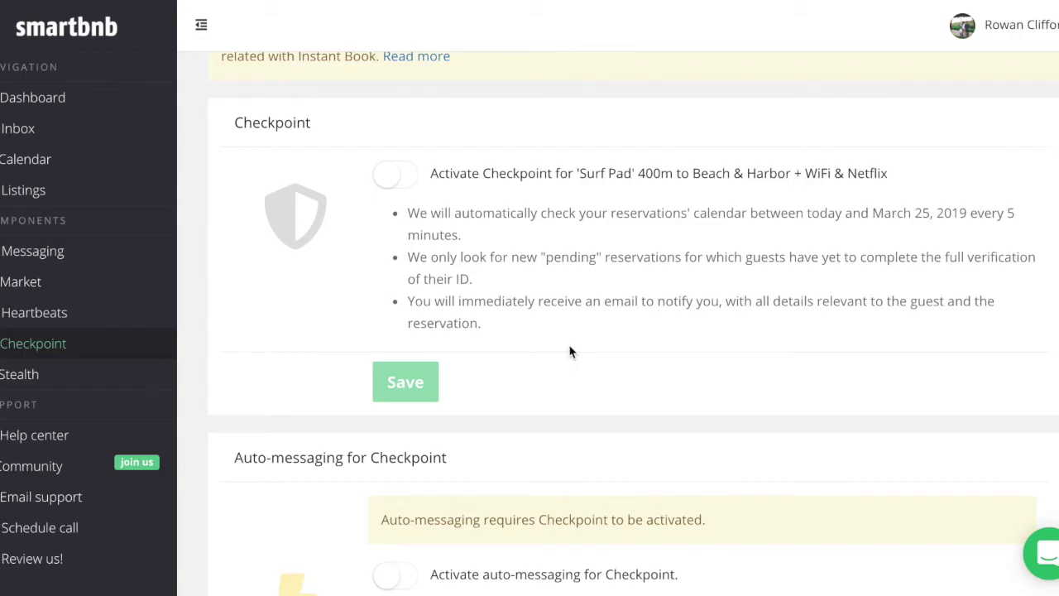
{"action": "scroll", "coordinate": [569, 352], "scroll_direction": "down", "scroll_amount": 1}
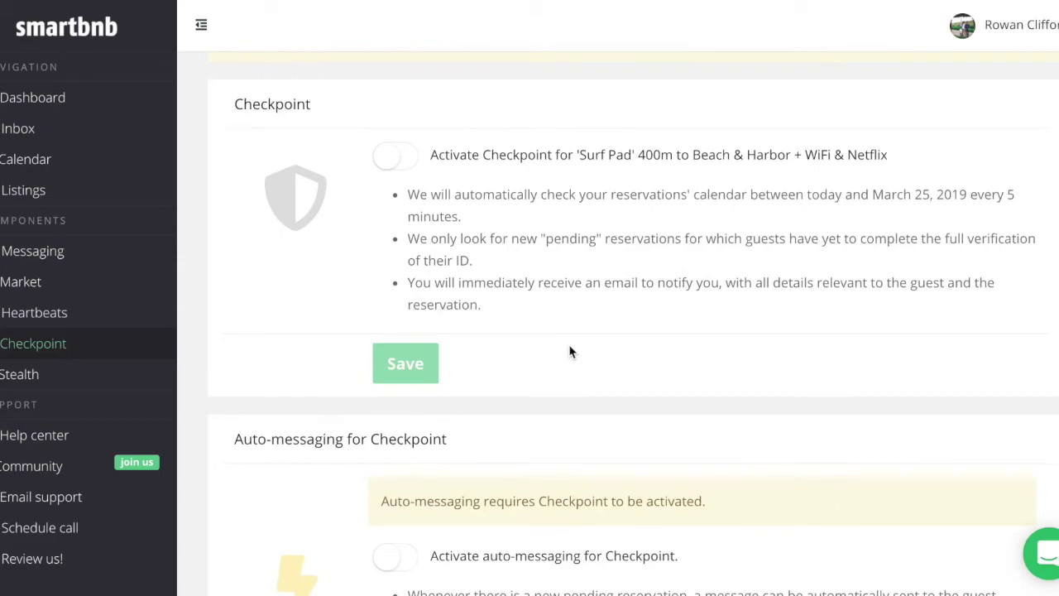
{"action": "scroll", "coordinate": [569, 352], "scroll_direction": "up", "scroll_amount": 3}
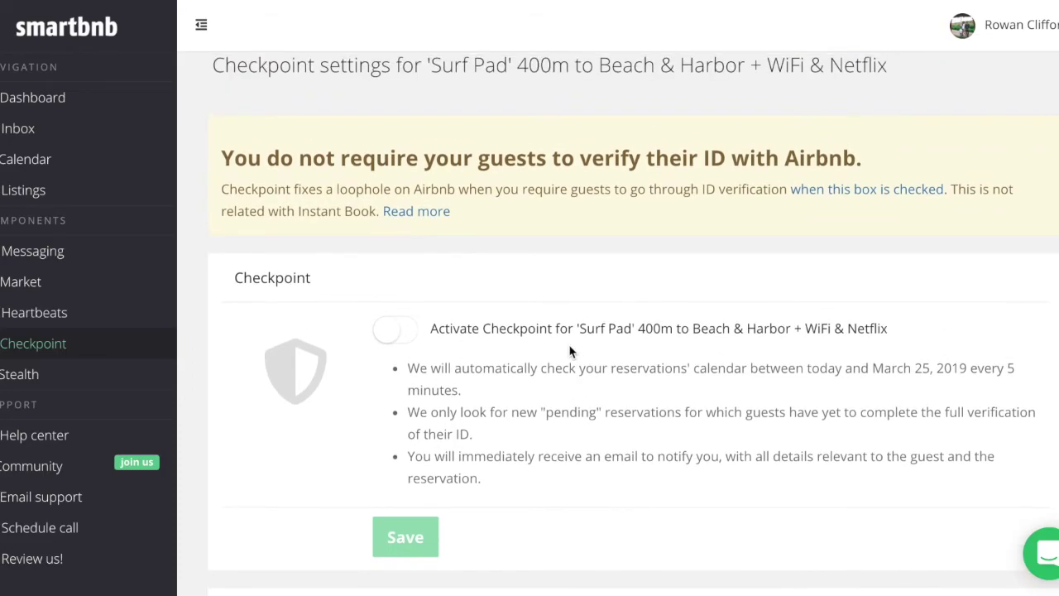
{"action": "scroll", "coordinate": [569, 351], "scroll_direction": "down", "scroll_amount": 2}
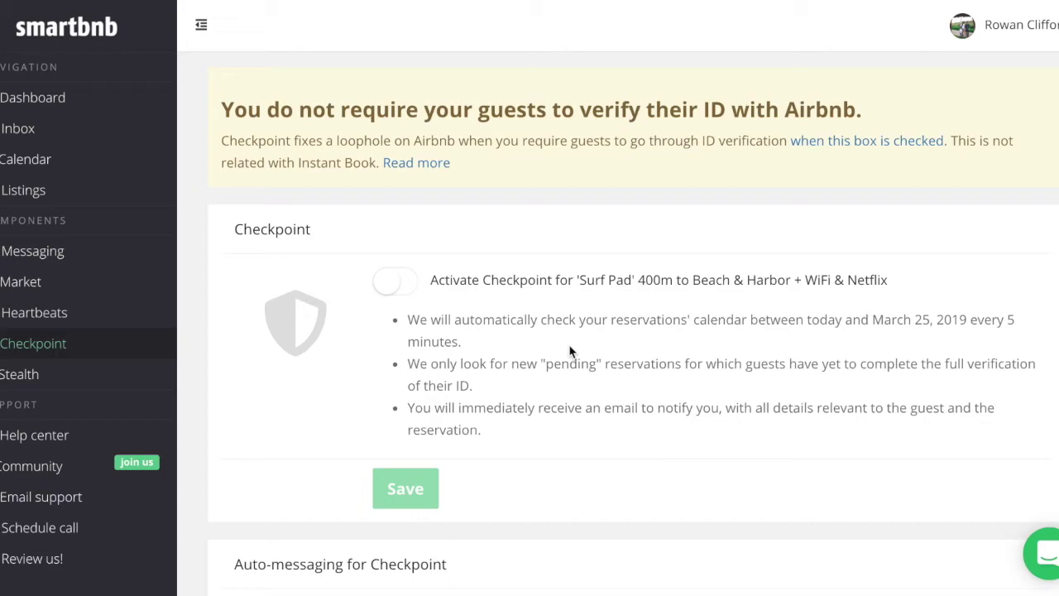
{"action": "scroll", "coordinate": [569, 351], "scroll_direction": "down", "scroll_amount": 10}
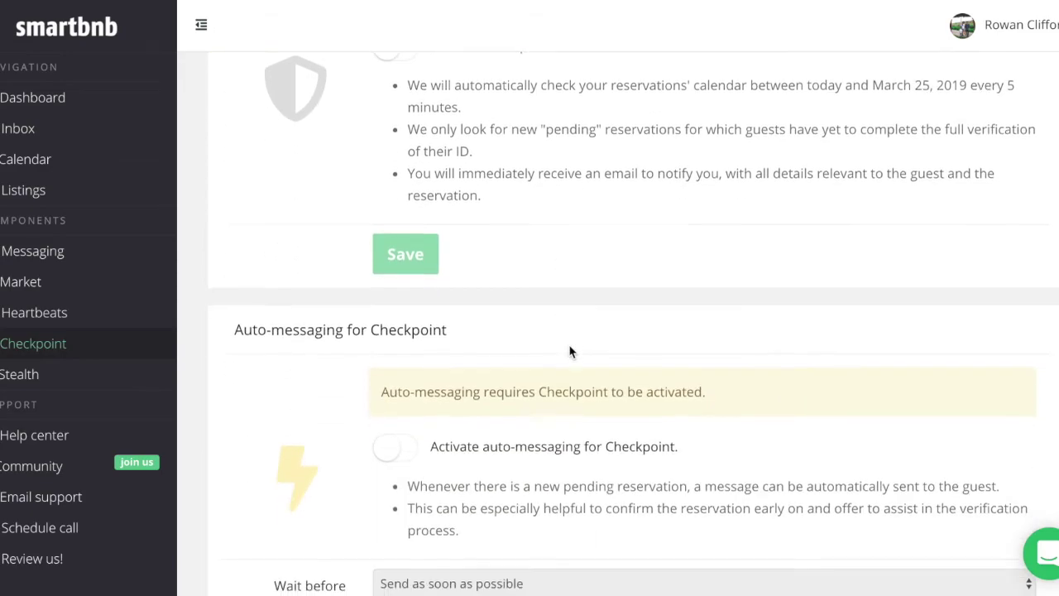
Step: Read through the Checkpoint auto-messaging settings, covering the template message, short codes, sending delay and new-conversation restriction
{"action": "scroll", "coordinate": [569, 351], "scroll_direction": "down", "scroll_amount": 4}
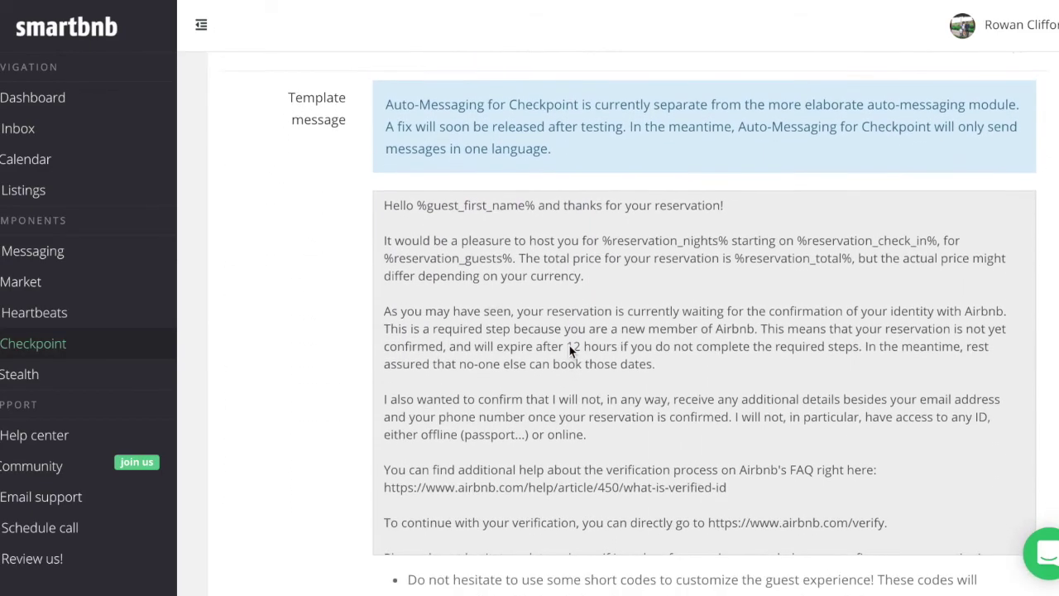
{"action": "scroll", "coordinate": [463, 436], "scroll_direction": "down", "scroll_amount": 2}
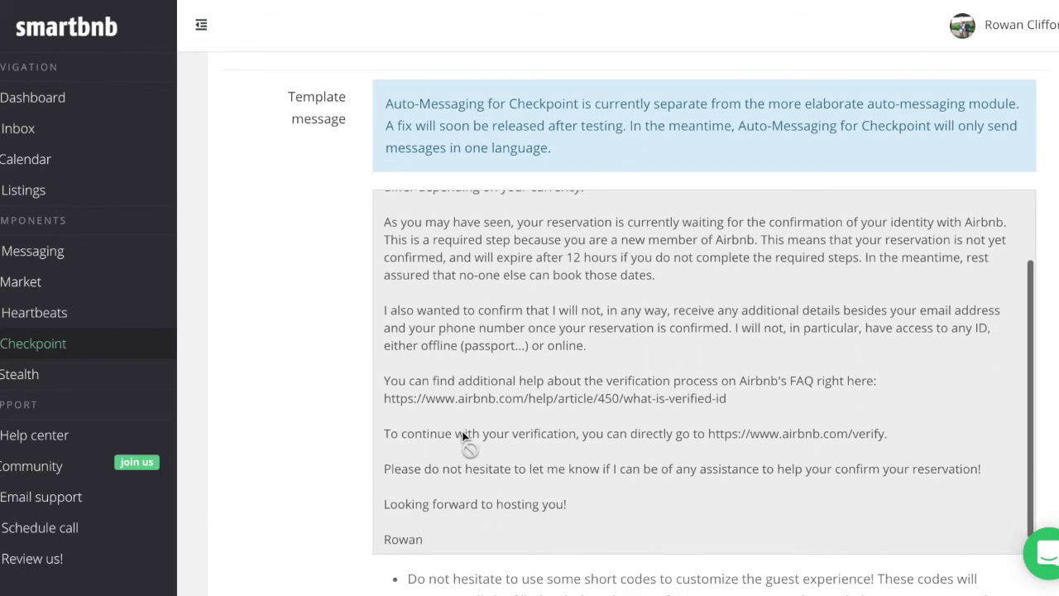
{"action": "scroll", "coordinate": [463, 436], "scroll_direction": "up", "scroll_amount": 2}
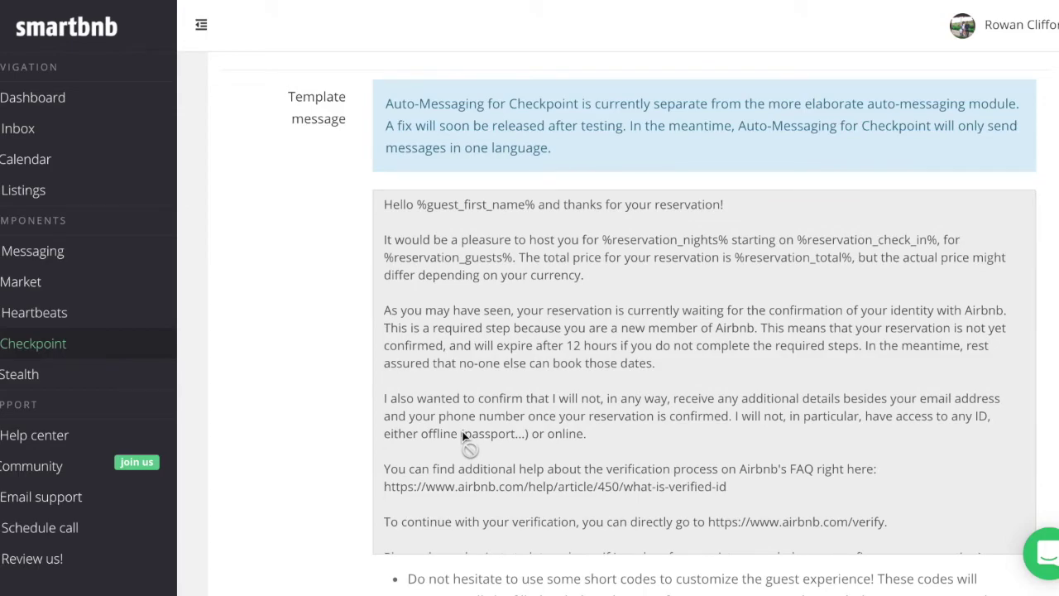
{"action": "scroll", "coordinate": [463, 436], "scroll_direction": "down", "scroll_amount": 2}
{"action": "scroll", "coordinate": [314, 405], "scroll_direction": "down", "scroll_amount": 4}
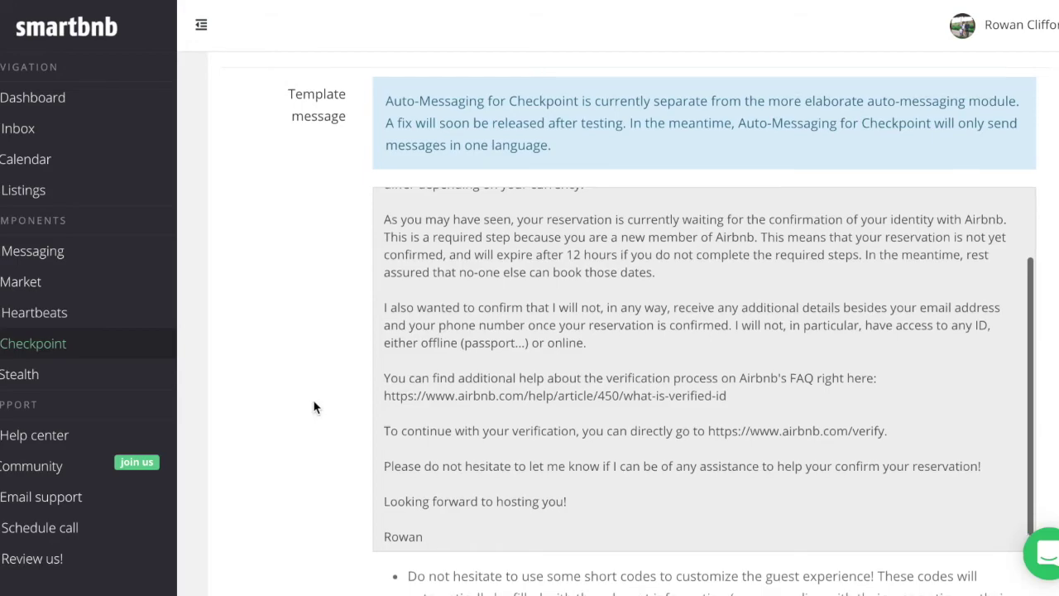
{"action": "scroll", "coordinate": [315, 406], "scroll_direction": "down", "scroll_amount": 3}
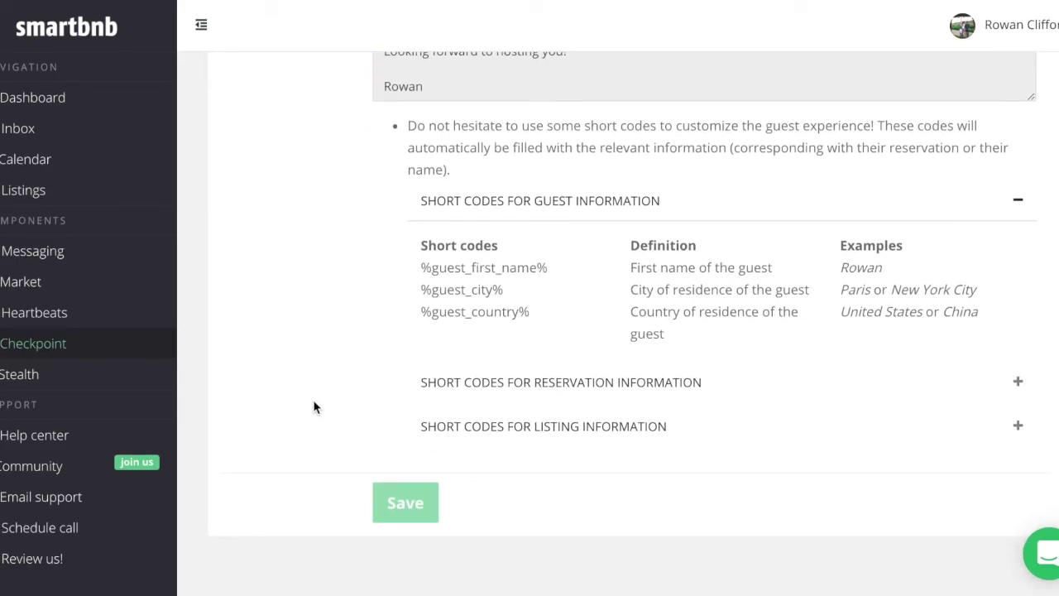
{"action": "scroll", "coordinate": [315, 406], "scroll_direction": "up", "scroll_amount": 15}
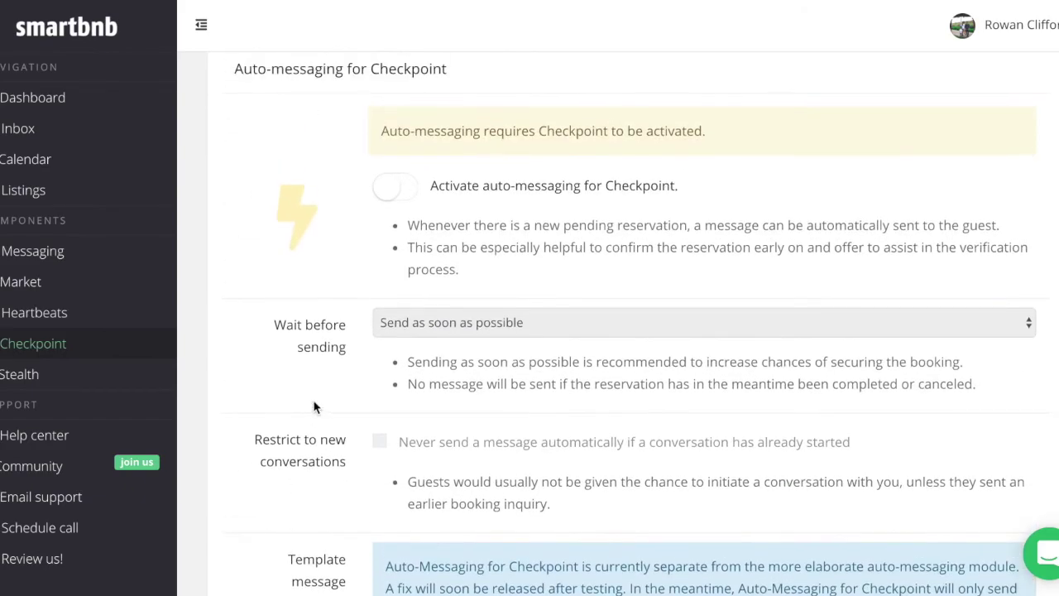
{"action": "scroll", "coordinate": [314, 406], "scroll_direction": "up", "scroll_amount": 6}
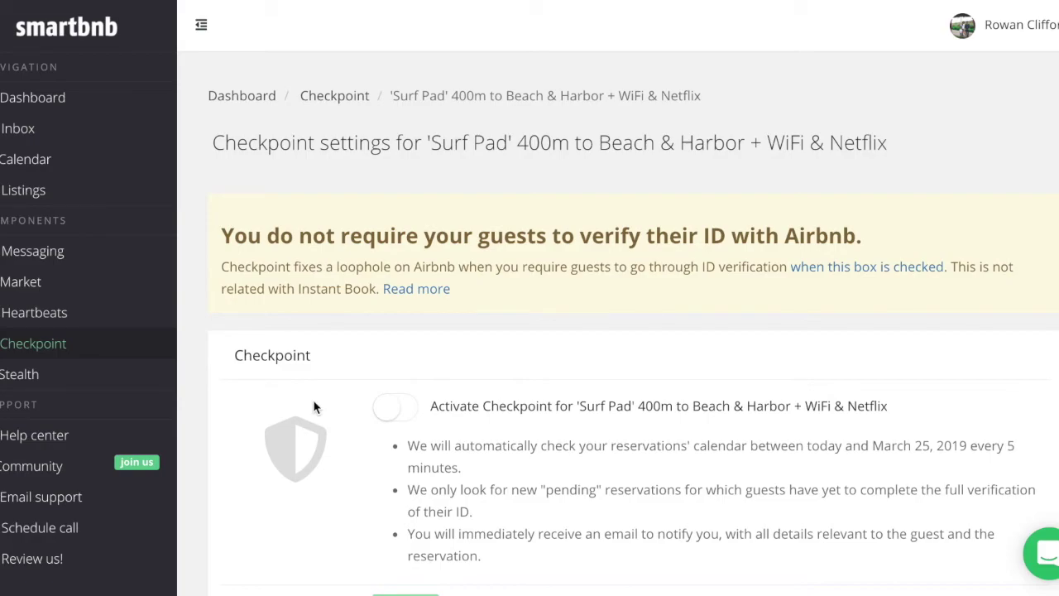
Step: Open the 'Surf Pad' listing's Stealth Mode settings and read the activation details, unlisting hours and weekend option
{"action": "left_click", "coordinate": [22, 379]}
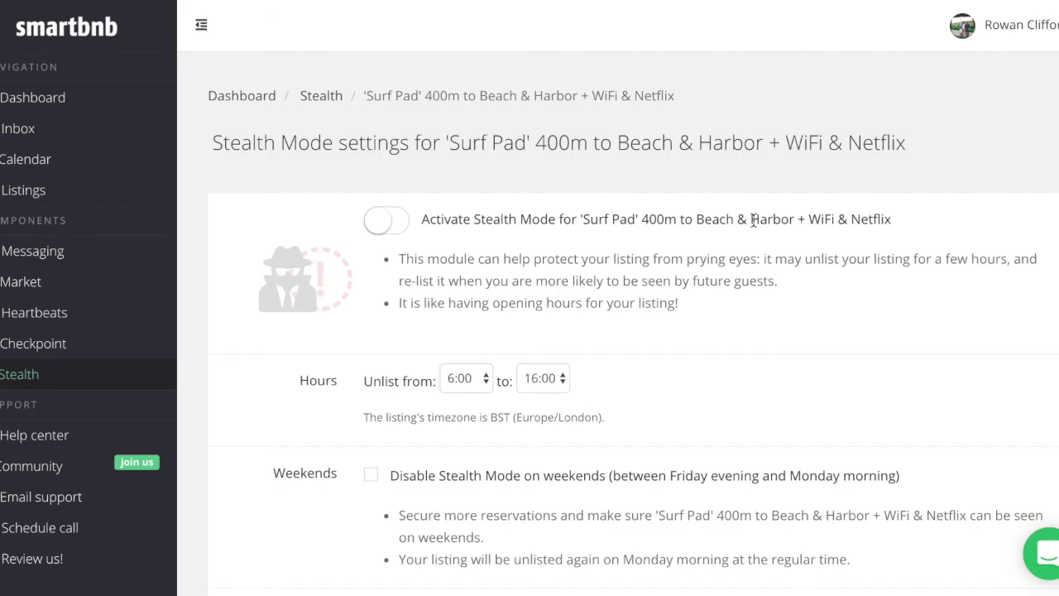
{"action": "scroll", "coordinate": [753, 221], "scroll_direction": "down", "scroll_amount": 3}
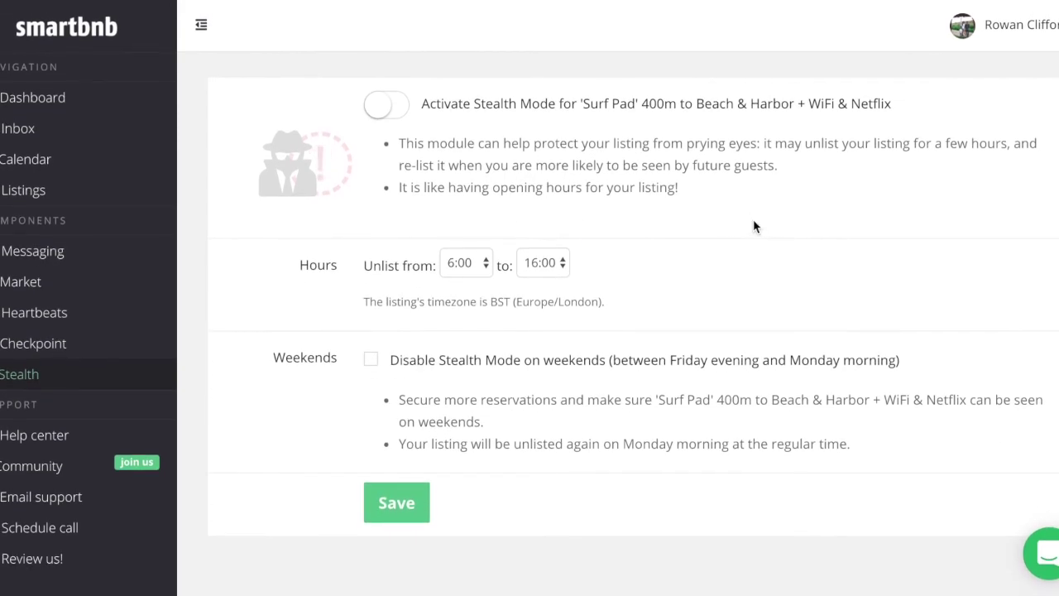
{"action": "scroll", "coordinate": [626, 142], "scroll_direction": "up", "scroll_amount": 3}
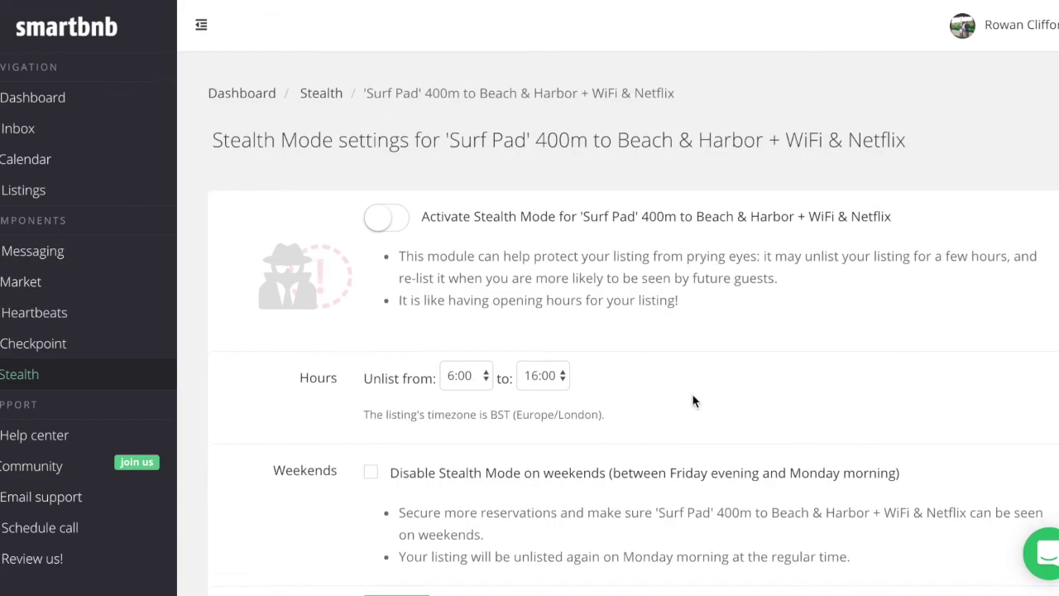
{"action": "scroll", "coordinate": [693, 399], "scroll_direction": "down", "scroll_amount": 1}
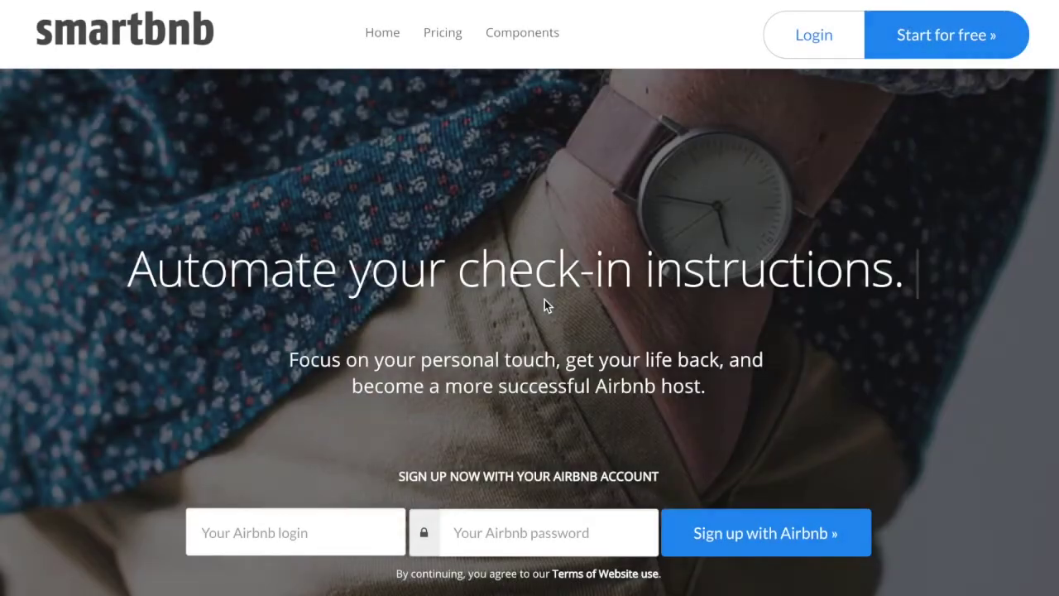